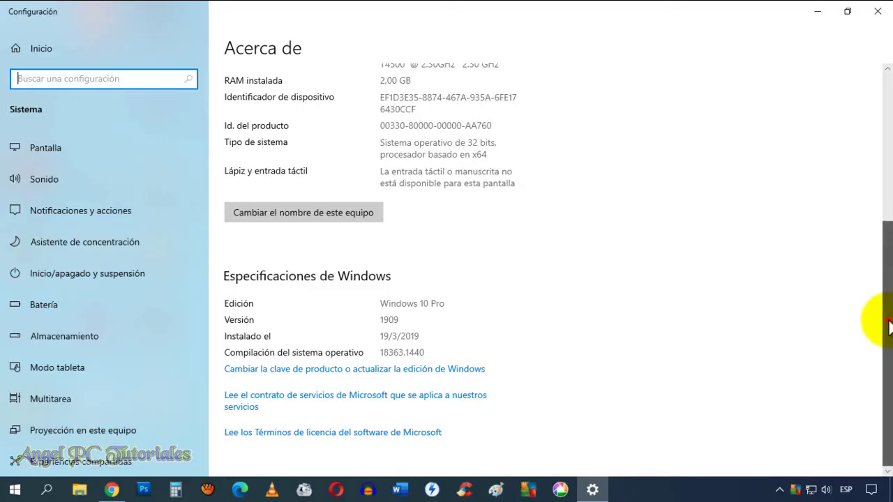
# Step: Review the device and Windows specifications on the Acerca de page, including the Windows version, and close Settings
pyautogui.moveTo(878, 318); pyautogui.dragTo(884, 99)
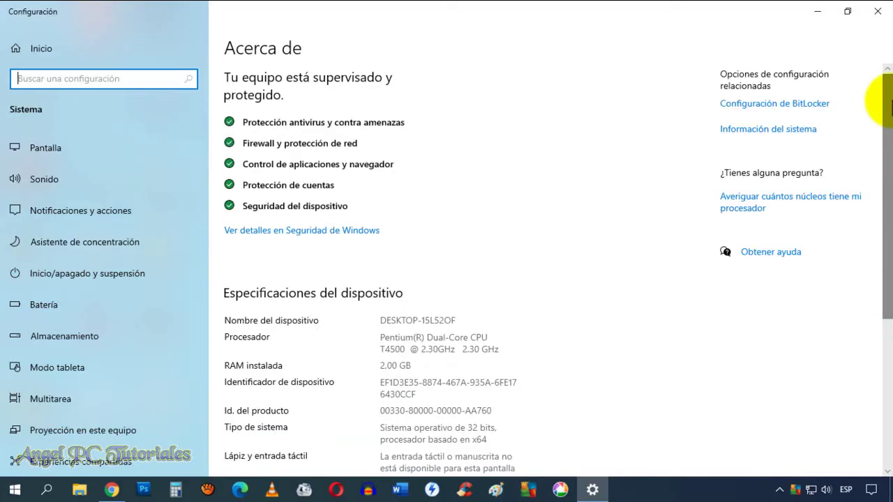
pyautogui.moveTo(884, 130); pyautogui.dragTo(885, 377)
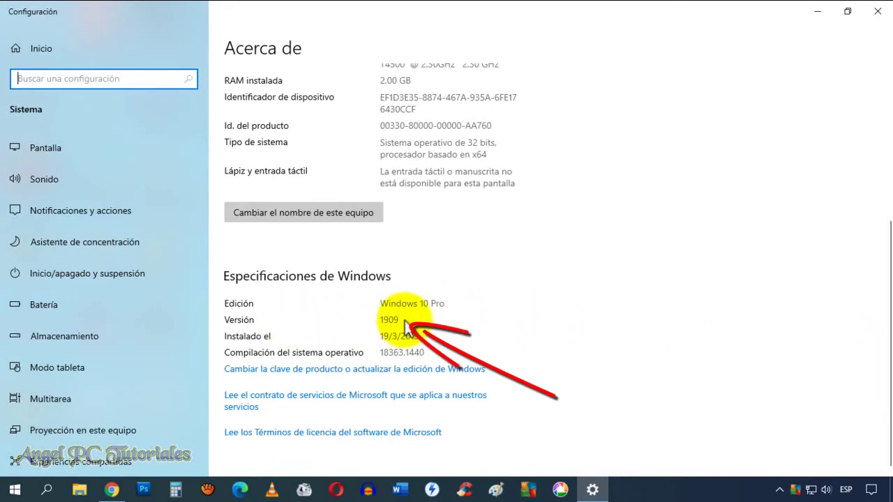
pyautogui.click(877, 12)
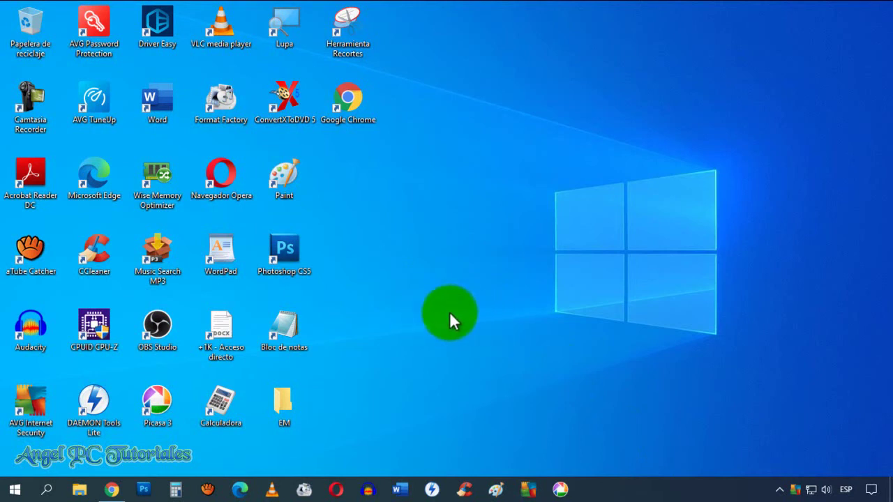
# Step: Open the Colores page of the desktop's Personalización settings and set Elegir el color to Personalizado
pyautogui.rightClick(469, 374)
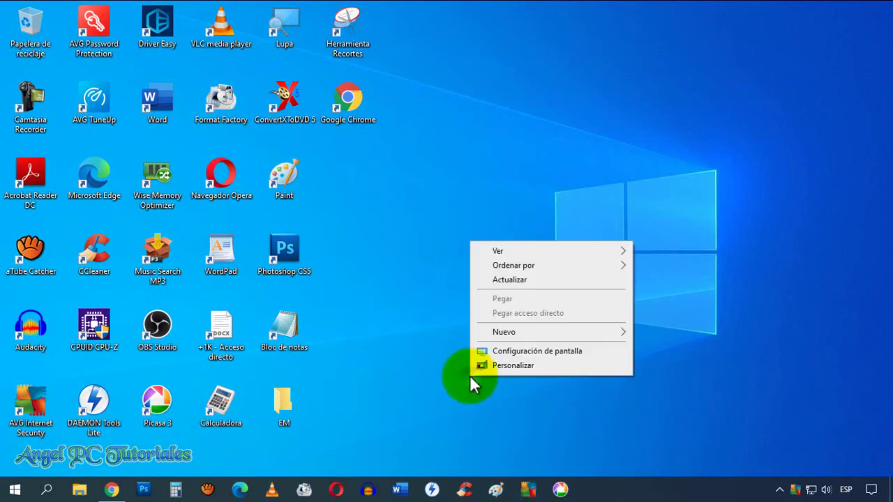
pyautogui.click(504, 367)
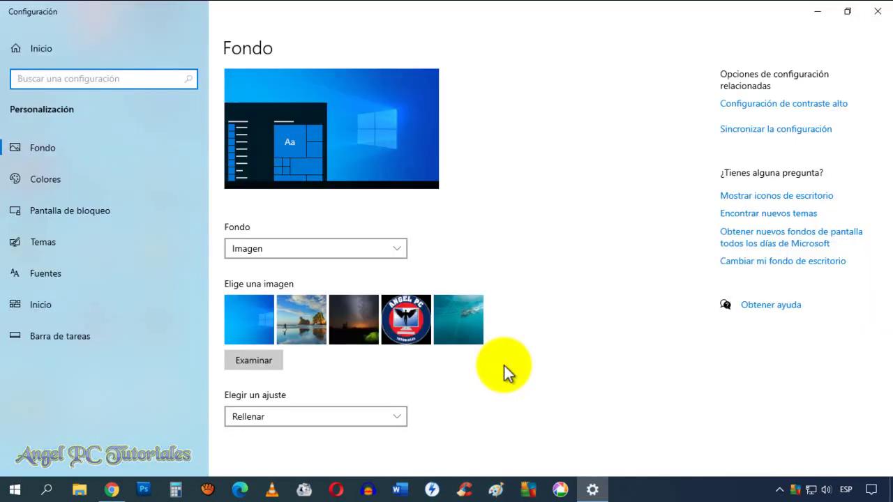
pyautogui.click(56, 179)
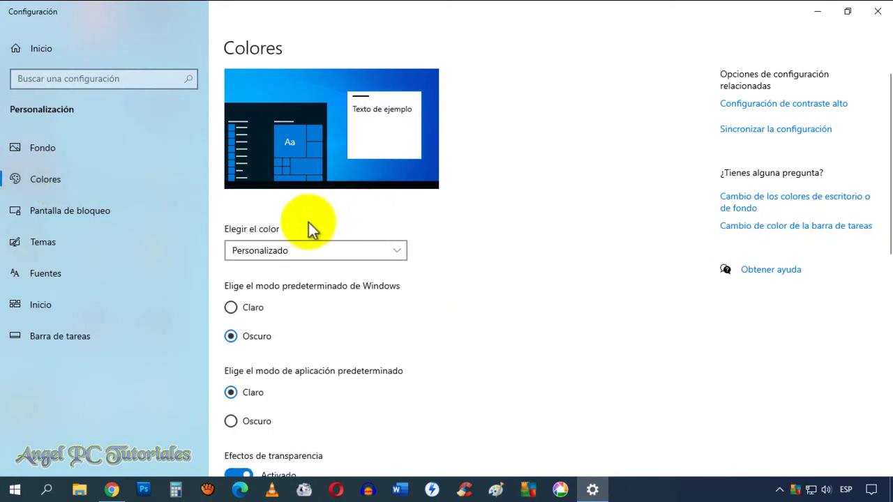
pyautogui.click(399, 252)
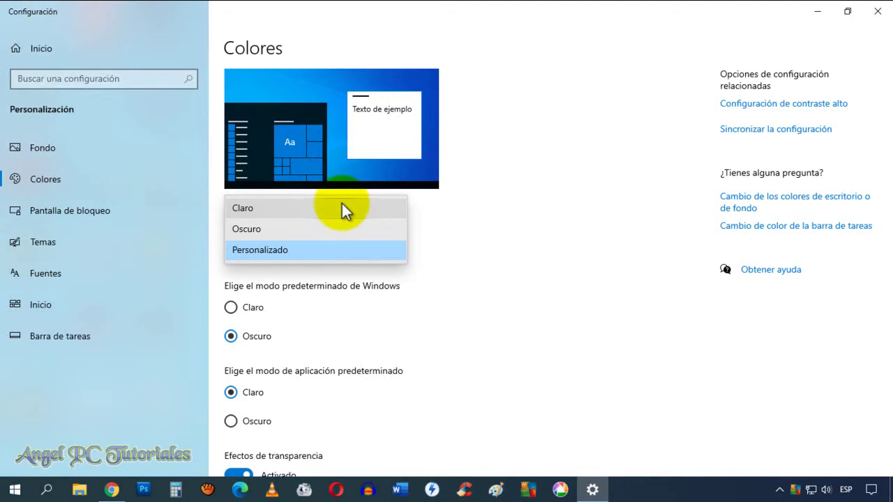
pyautogui.click(306, 250)
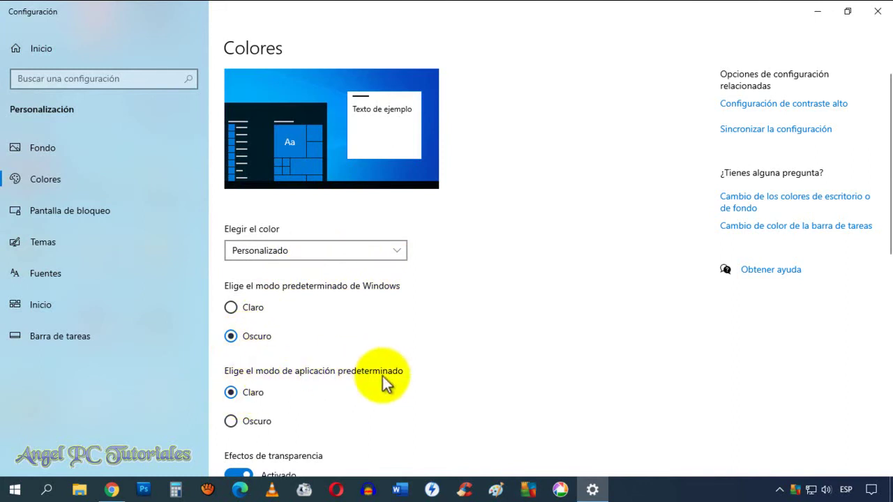
# Step: Review the Windows and app modes, transparency effects and accent colour options on the Colores page, and close Settings
pyautogui.moveTo(886, 143); pyautogui.dragTo(881, 179)
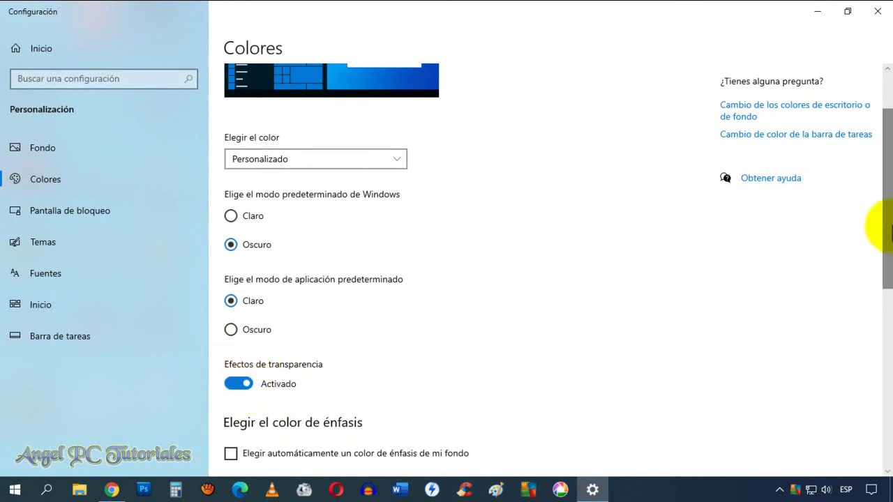
pyautogui.moveTo(885, 226); pyautogui.dragTo(884, 424)
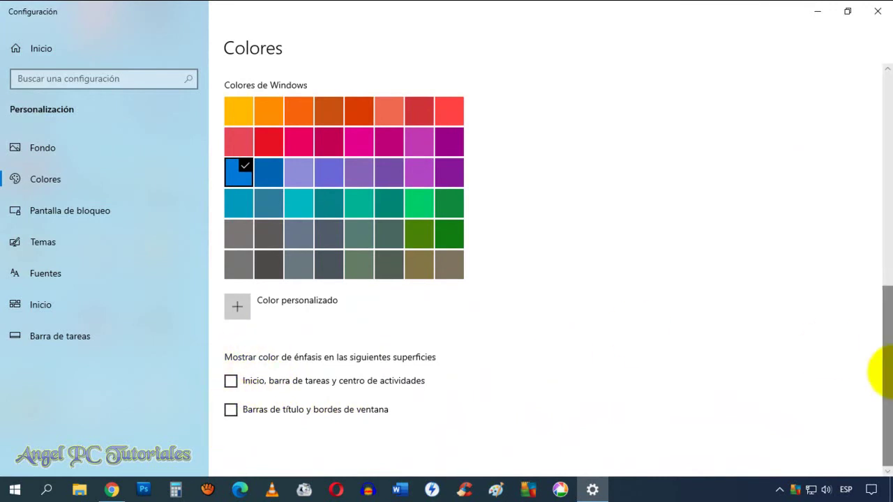
pyautogui.moveTo(878, 368); pyautogui.dragTo(882, 119)
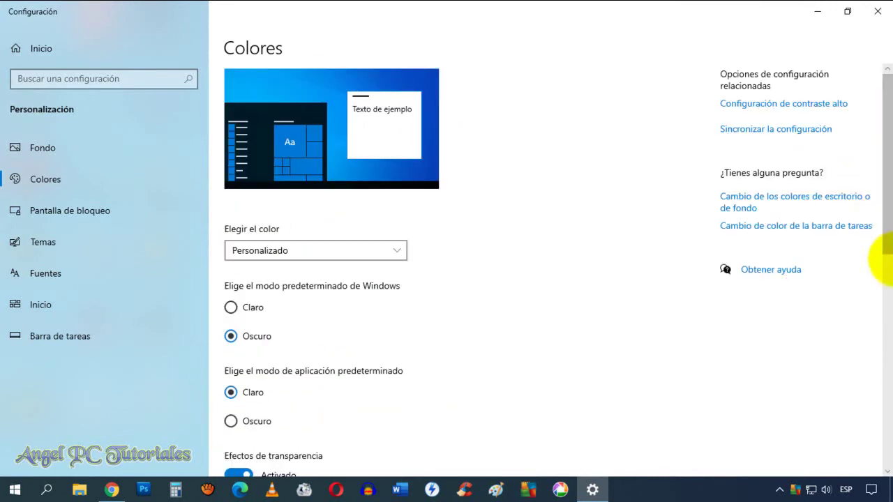
pyautogui.moveTo(883, 160); pyautogui.dragTo(878, 205)
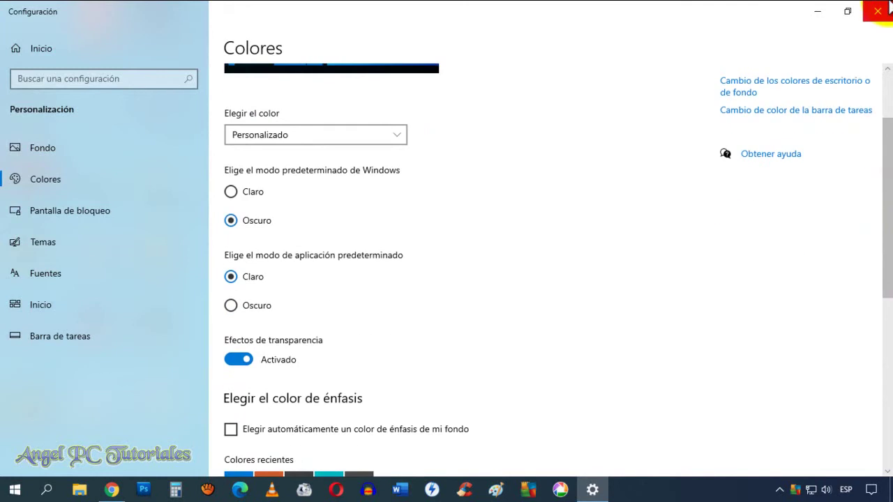
pyautogui.click(877, 11)
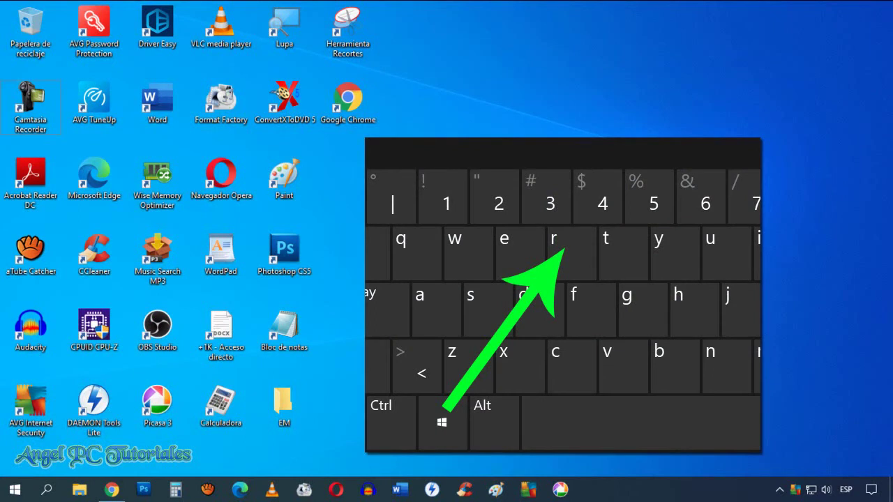
# Step: Launch the Registry Editor by running regedit from the Ejecutar dialog
pyautogui.press('super+r')
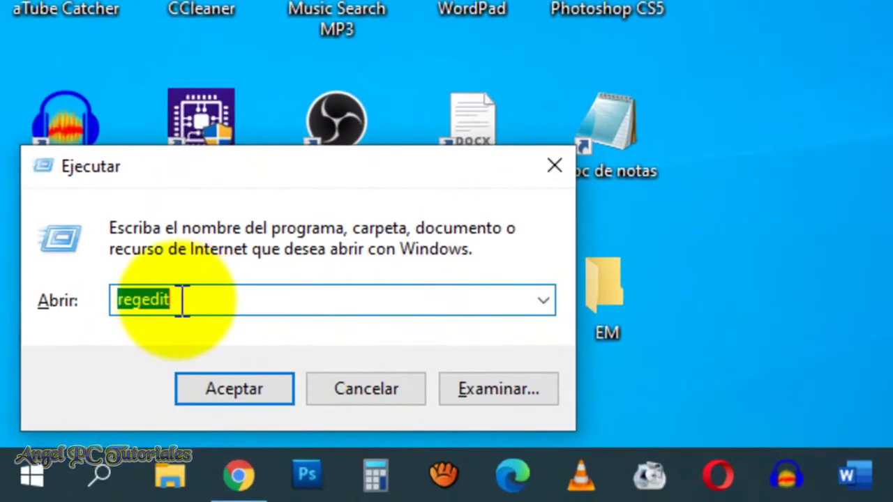
pyautogui.click(184, 300)
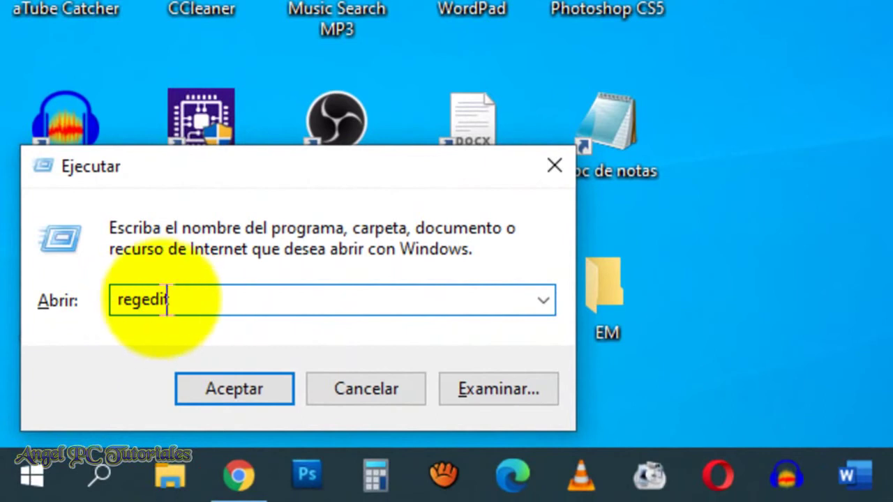
pyautogui.click(201, 388)
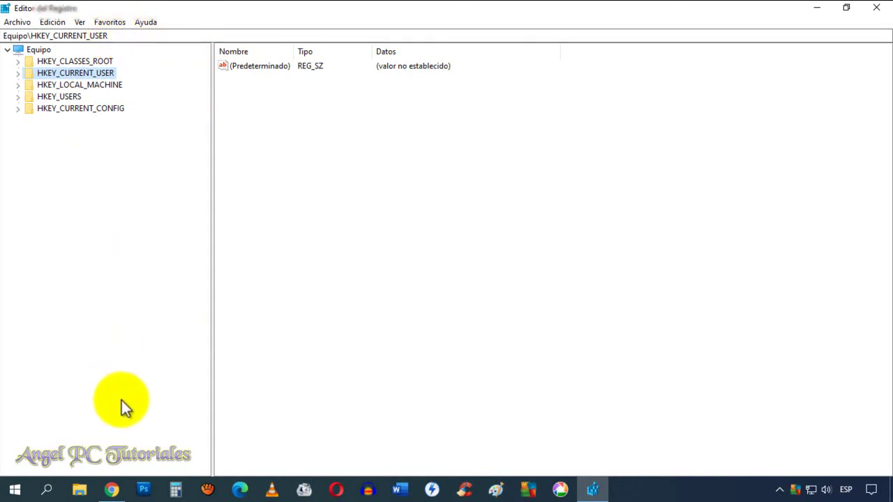
# Step: Switch to Chrome and copy the registry path ending in Explorer\Advanced from the video description, and return to the Registry Editor
pyautogui.click(112, 489)
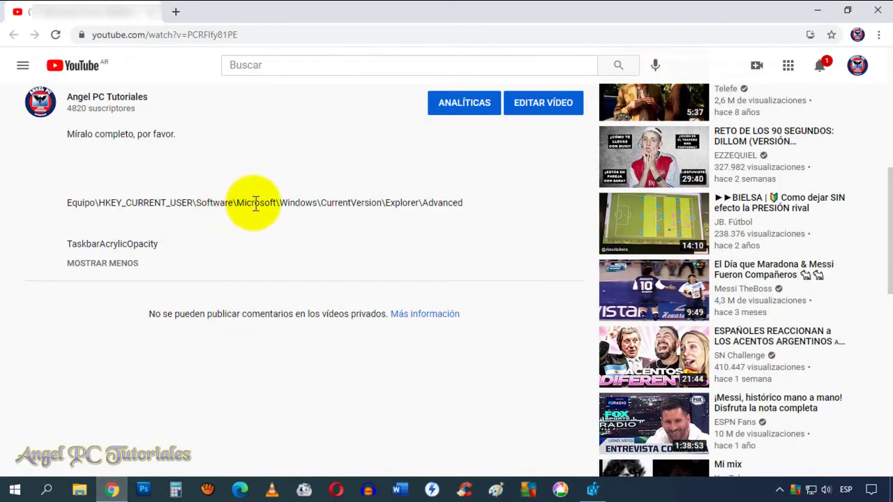
pyautogui.tripleClick(443, 201)
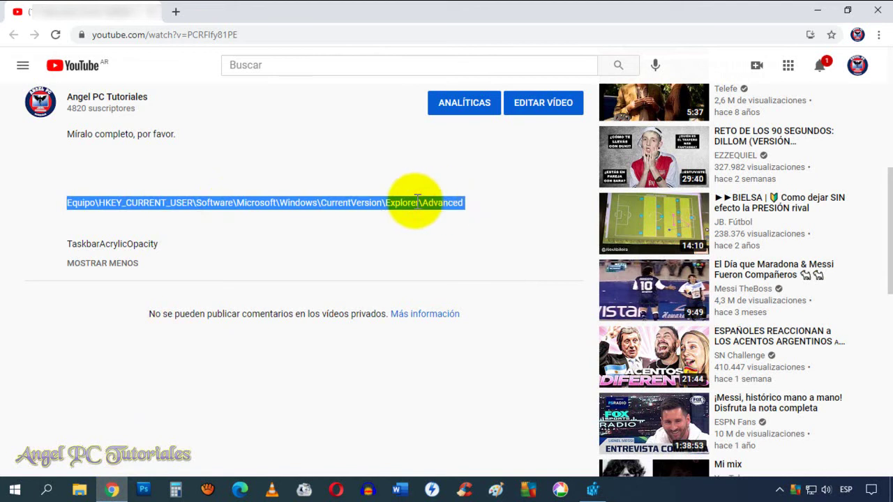
pyautogui.rightClick(419, 203)
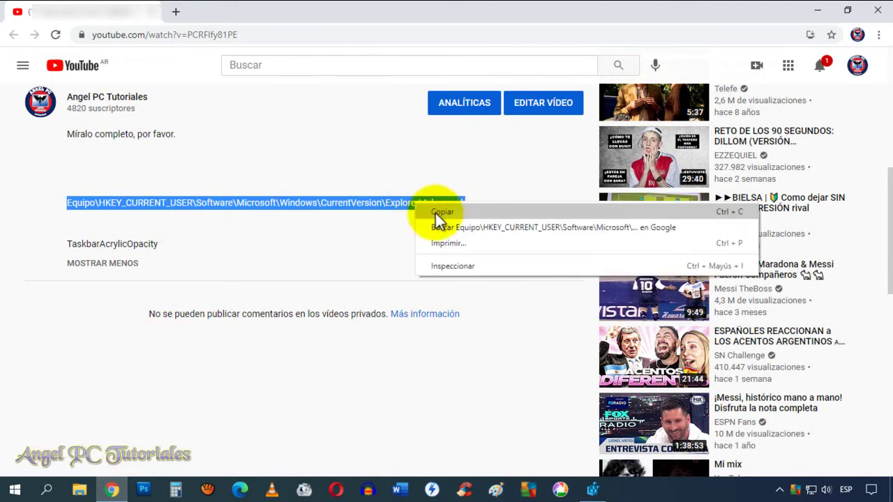
pyautogui.click(436, 213)
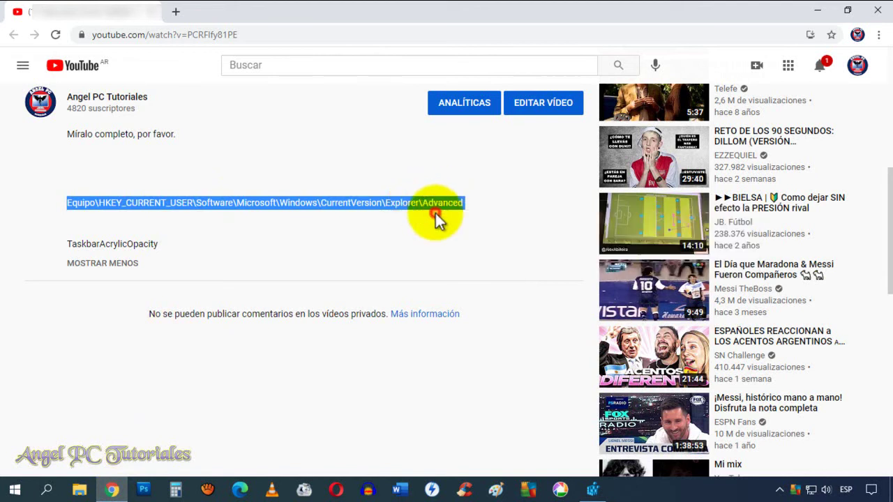
pyautogui.click(820, 9)
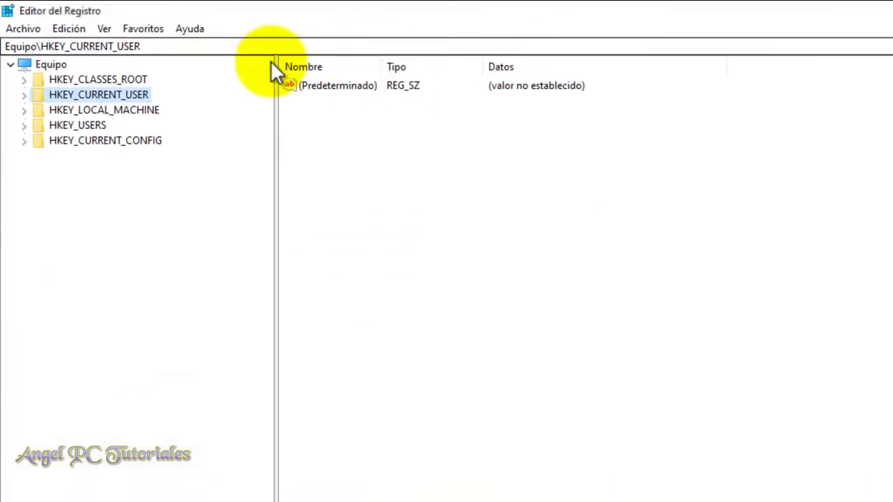
# Step: Replace the registry address with the copied path and go to Equipo\HKEY_CURRENT_USER\Software\Microsoft\Windows\CurrentVersion\Explorer\Advanced
pyautogui.click(192, 46)
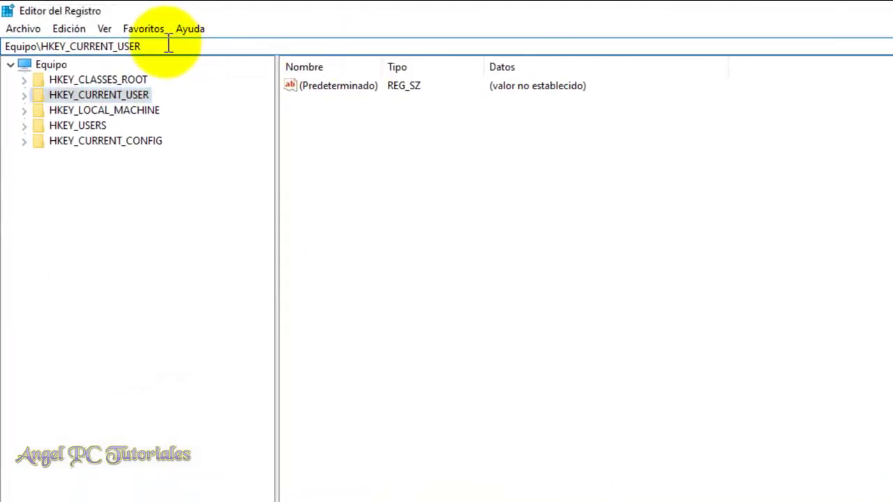
pyautogui.moveTo(149, 45); pyautogui.dragTo(5, 46)
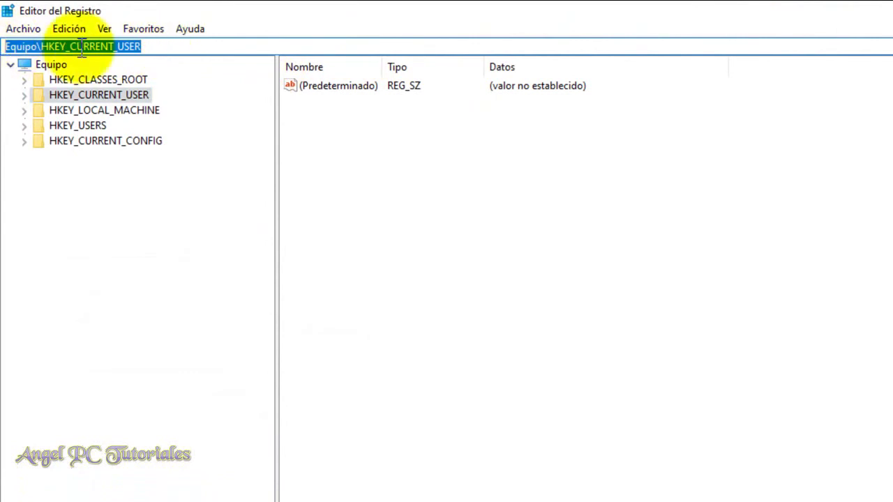
pyautogui.press('BackSpace')
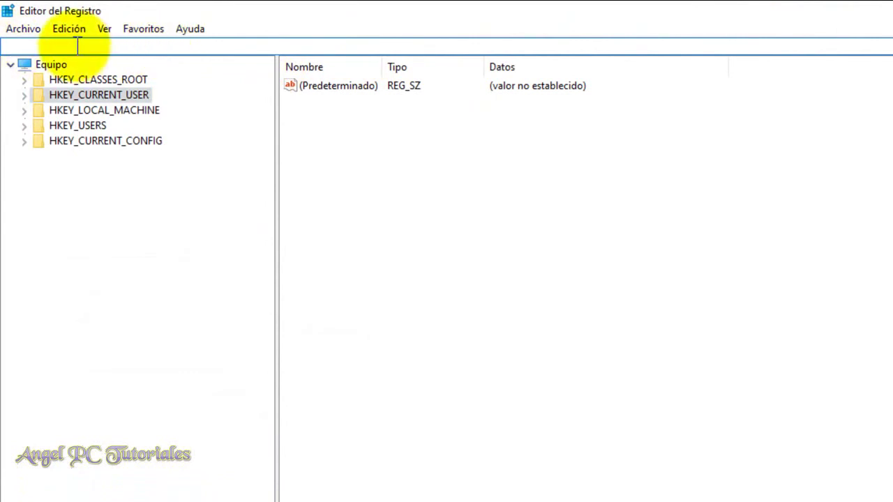
pyautogui.rightClick(75, 45)
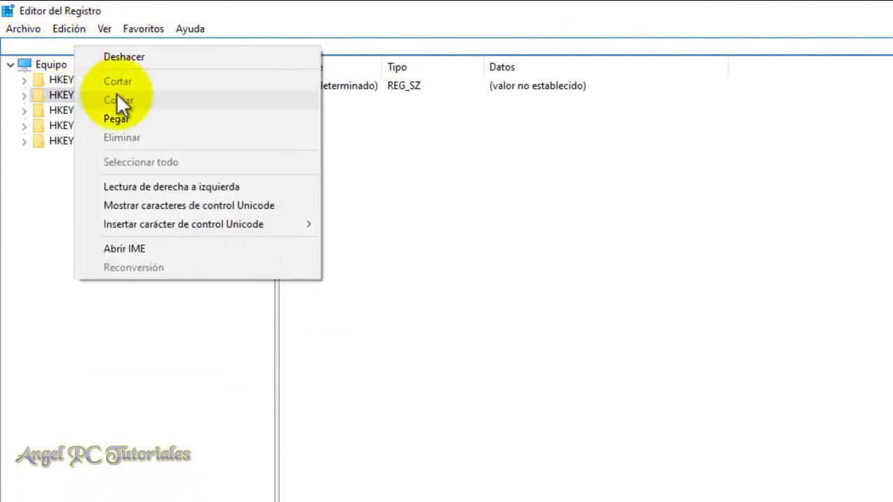
pyautogui.click(126, 118)
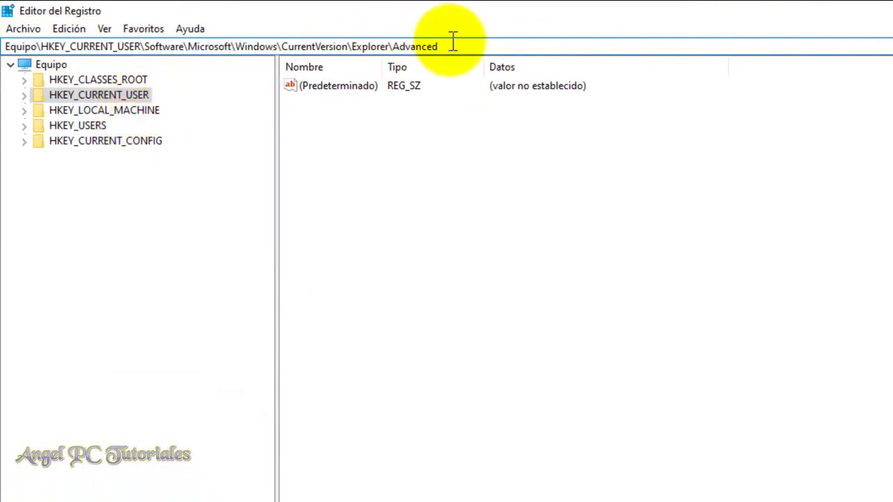
pyautogui.press('Return')
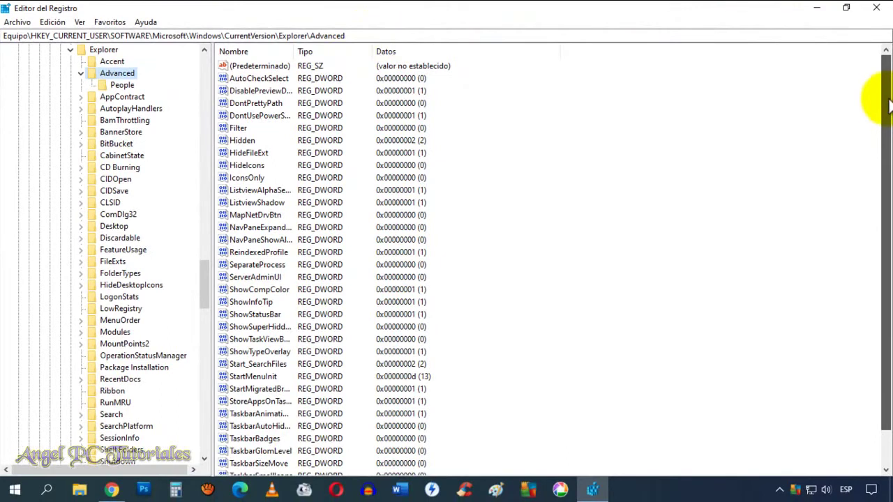
# Step: Create a new DWORD value in the Advanced key, keeping its default name
pyautogui.moveTo(889, 104); pyautogui.dragTo(885, 322)
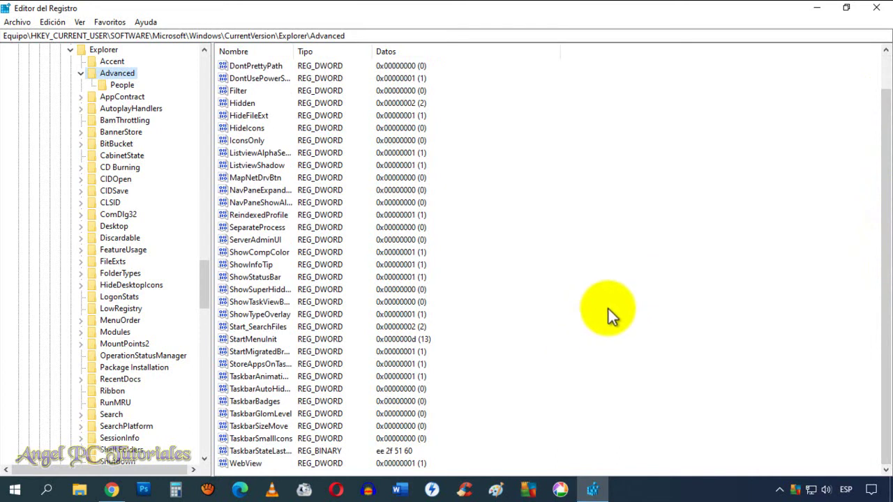
pyautogui.rightClick(621, 347)
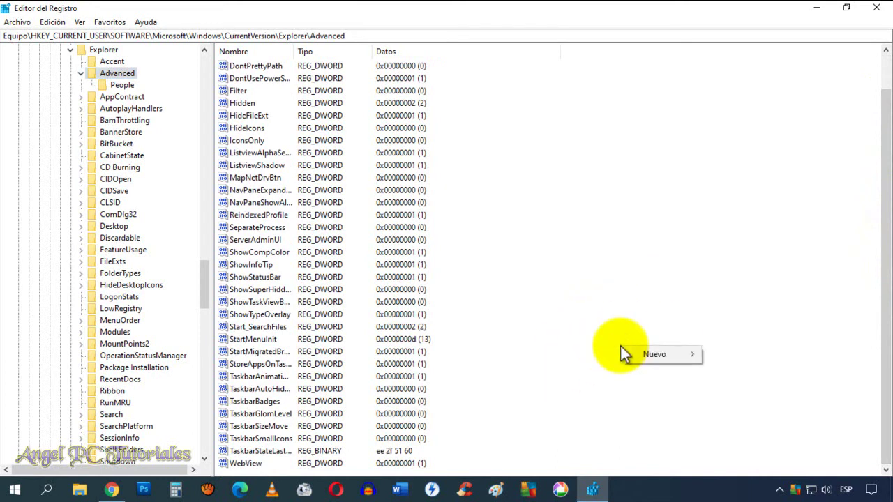
pyautogui.moveTo(658, 352)
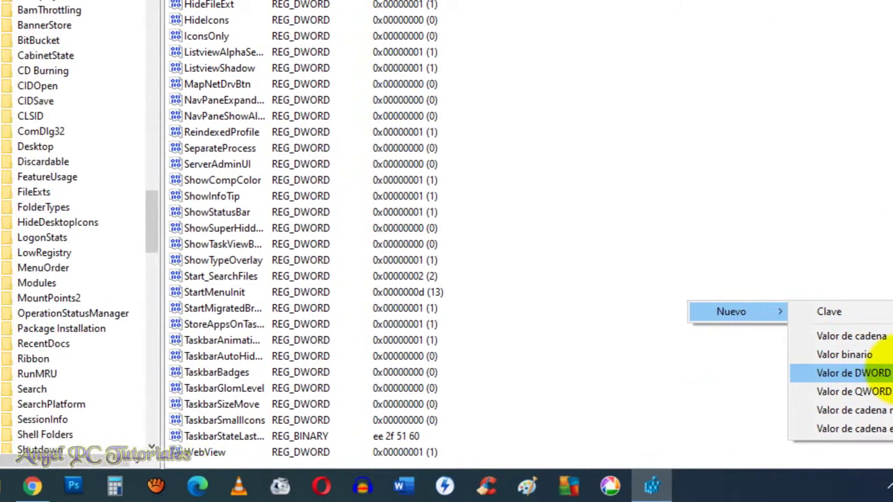
pyautogui.click(755, 370)
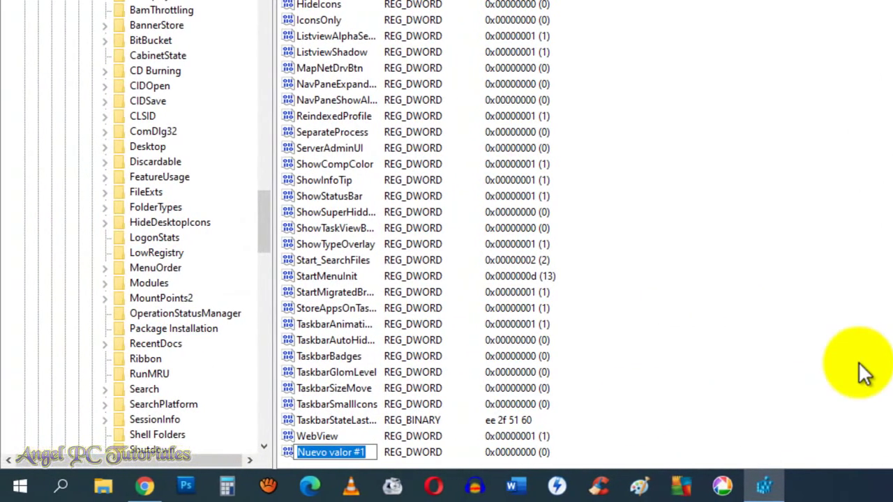
pyautogui.press('Return')
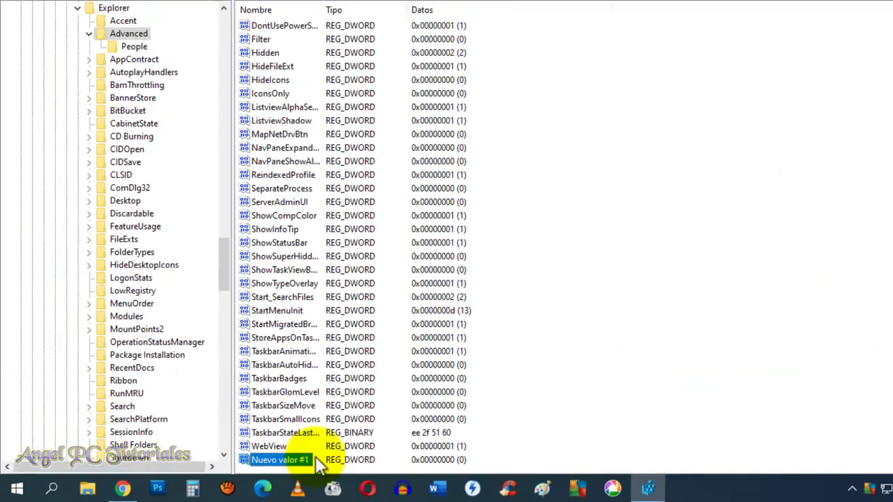
# Step: Switch to Chrome and copy the value name TaskbarAcrylicOpacity from the video description, and return to the Registry Editor
pyautogui.click(114, 491)
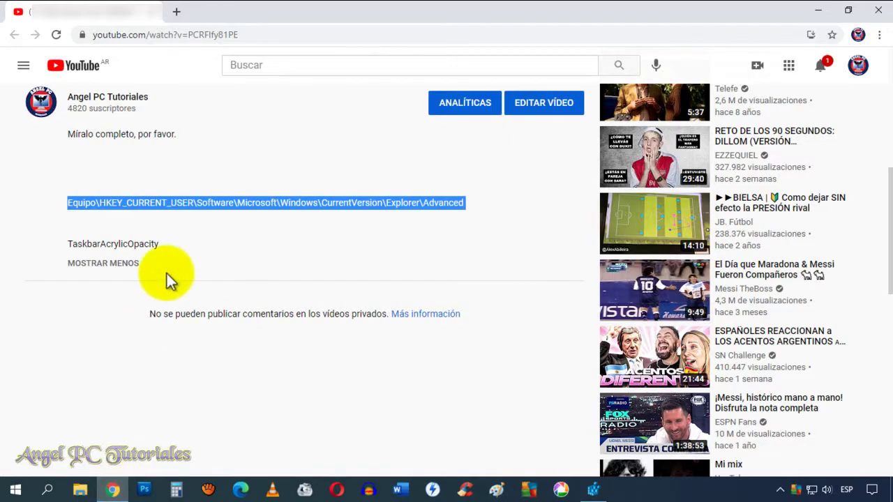
pyautogui.click(140, 241)
pyautogui.doubleClick(143, 243)
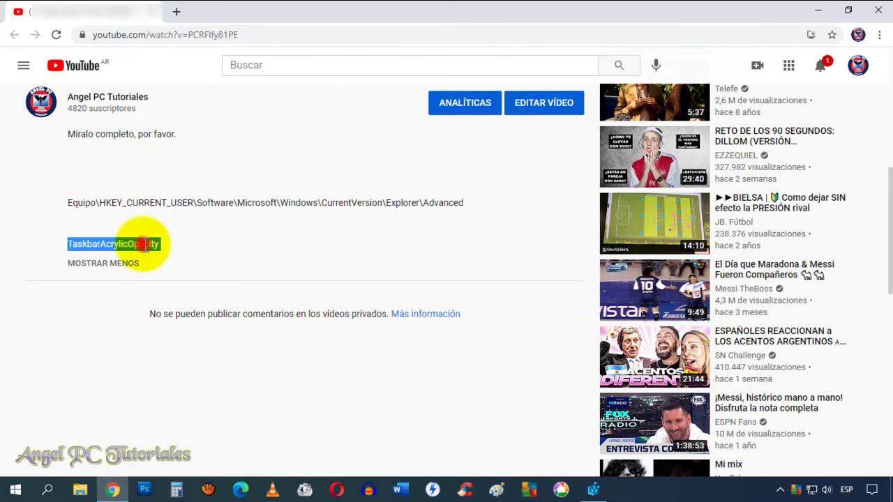
pyautogui.rightClick(143, 245)
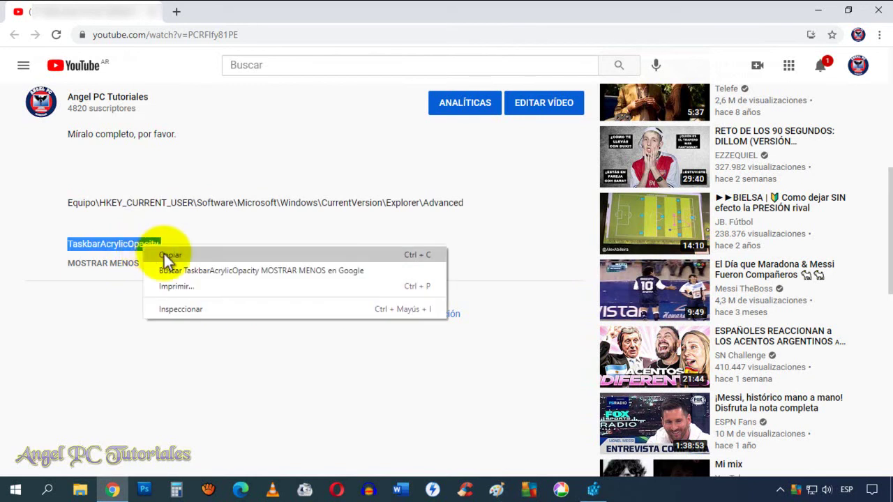
pyautogui.click(169, 255)
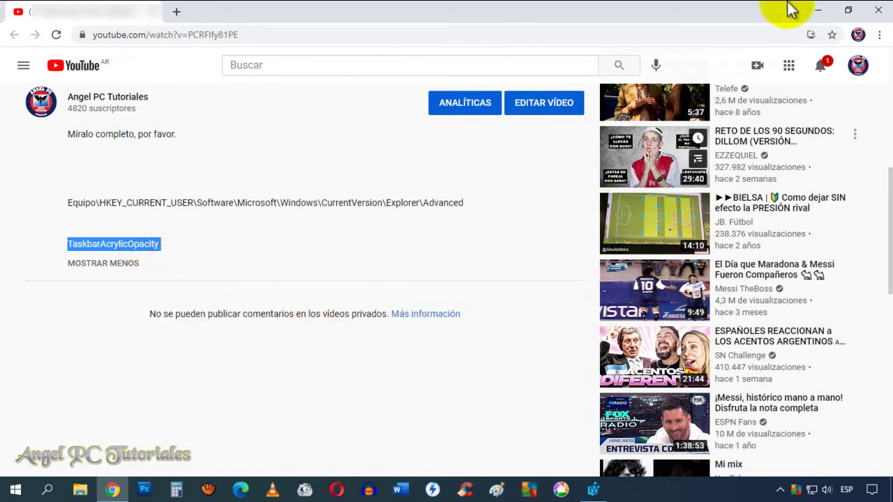
pyautogui.click(820, 10)
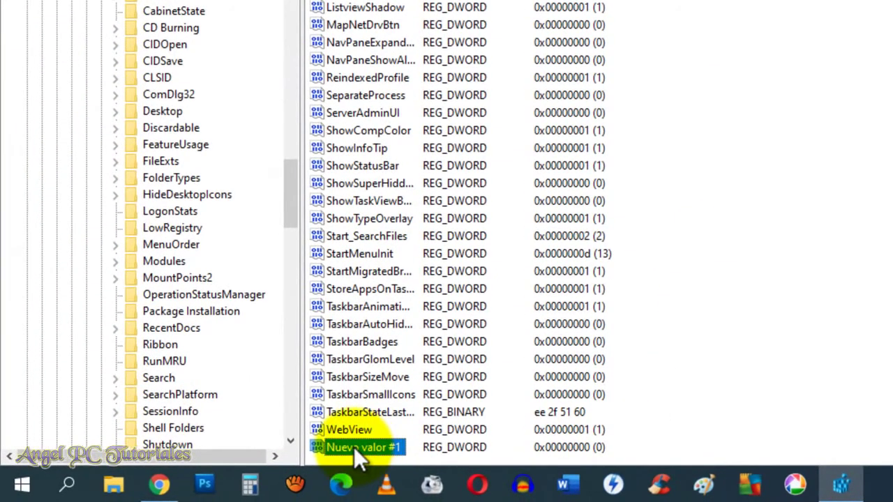
# Step: Rename the new DWORD value in the Advanced key as TaskbarAcrylicOpacity by pasting the copied name
pyautogui.rightClick(354, 447)
pyautogui.click(401, 432)
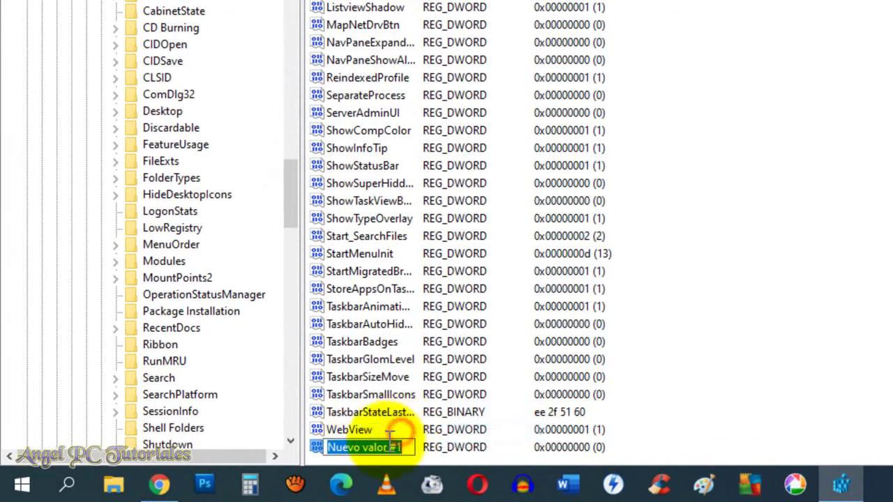
pyautogui.press('BackSpace')
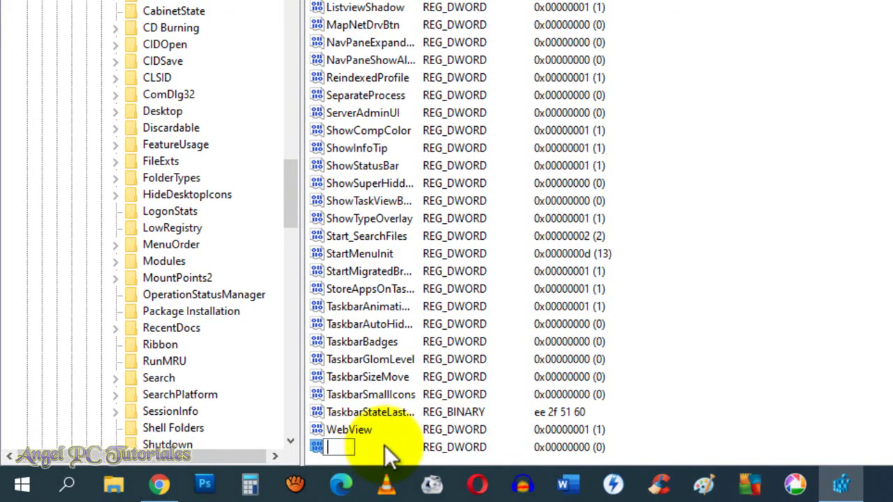
pyautogui.rightClick(337, 446)
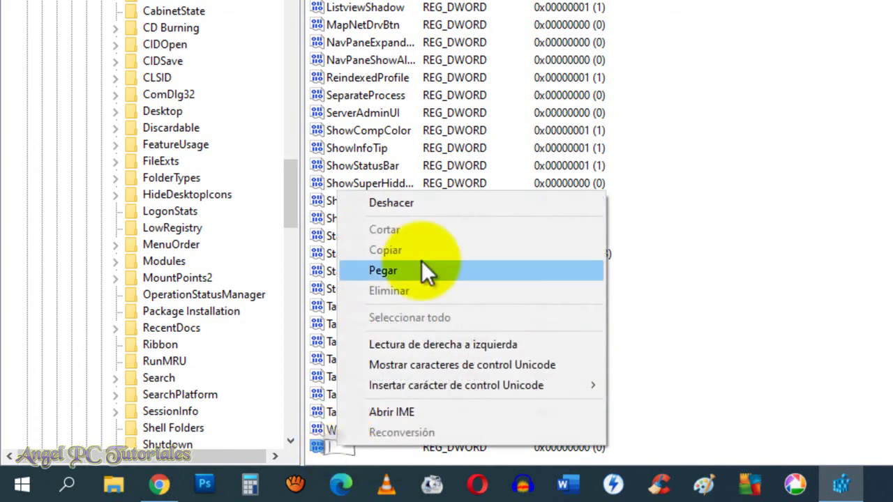
pyautogui.click(421, 265)
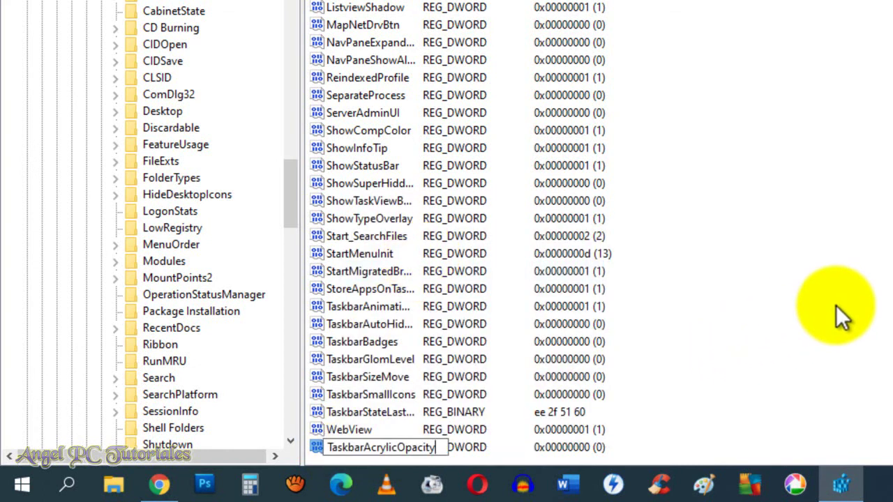
pyautogui.click(729, 335)
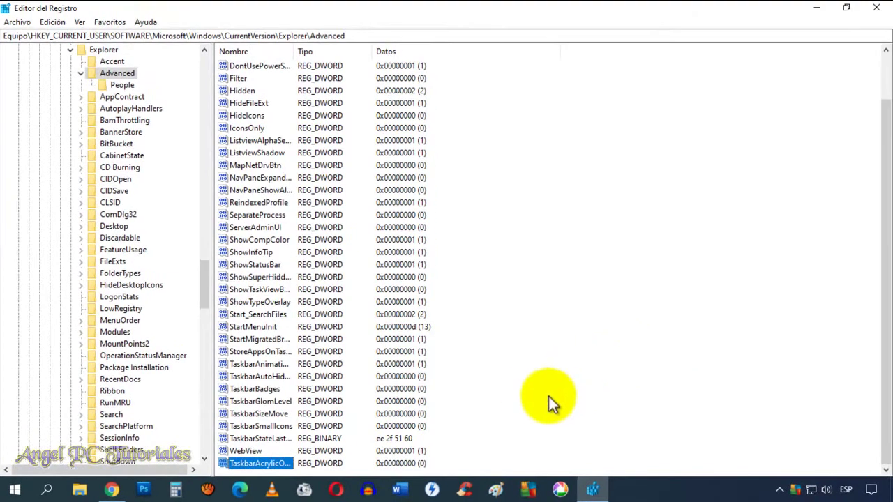
pyautogui.click(264, 466)
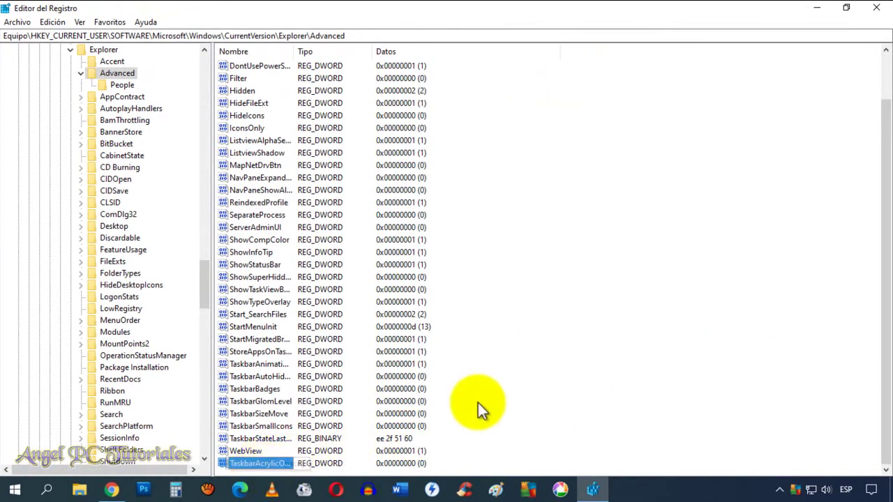
pyautogui.click(551, 384)
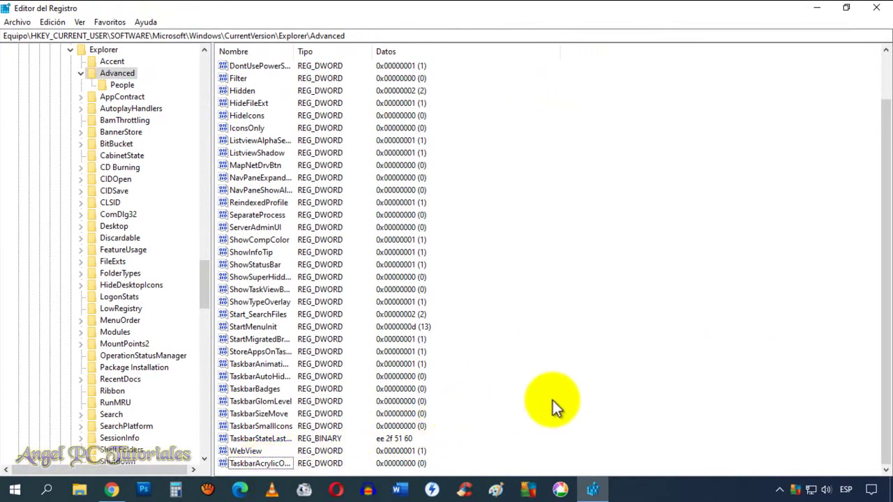
# Step: Set the TaskbarAcrylicOpacity value to 0 with the Decimal base, and close the Registry Editor
pyautogui.rightClick(259, 467)
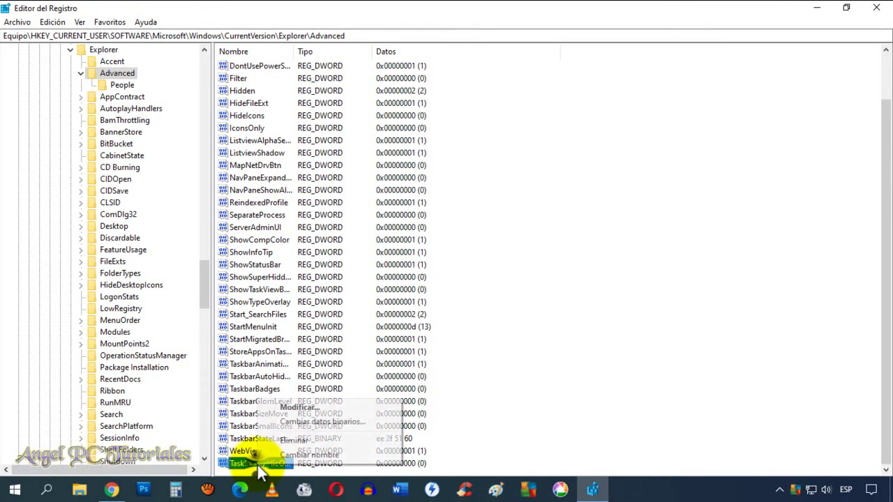
pyautogui.click(298, 408)
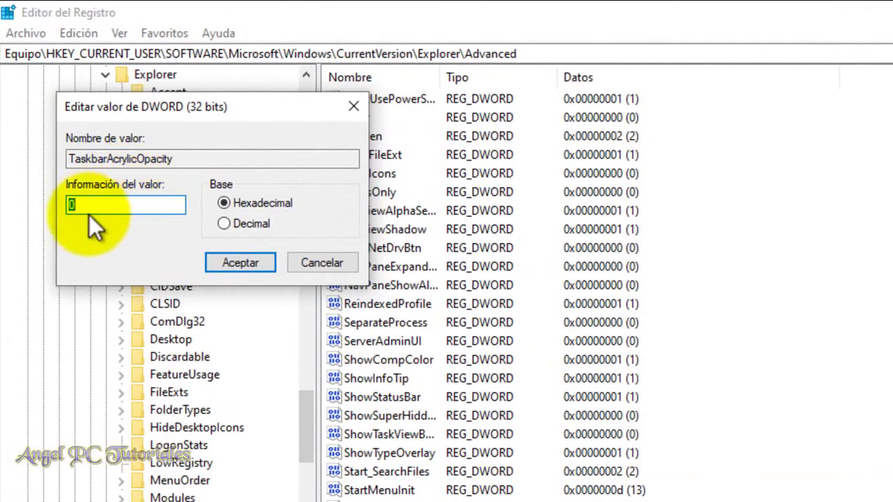
pyautogui.click(115, 206)
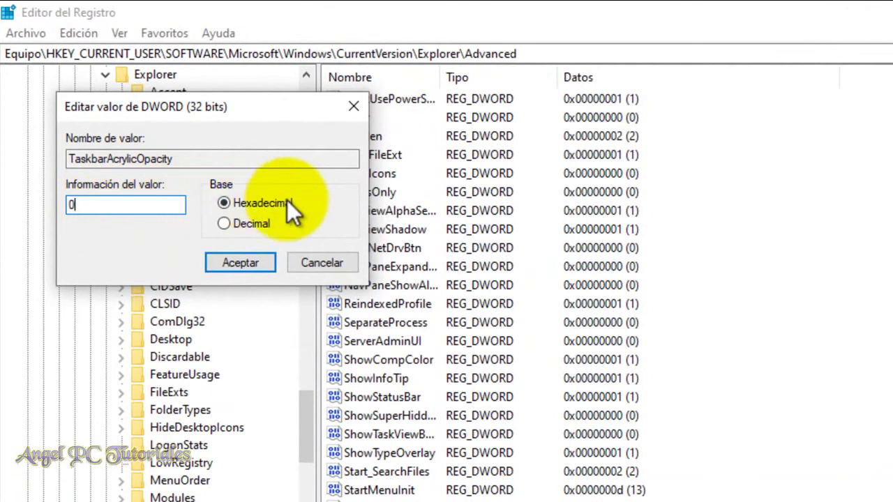
pyautogui.click(222, 223)
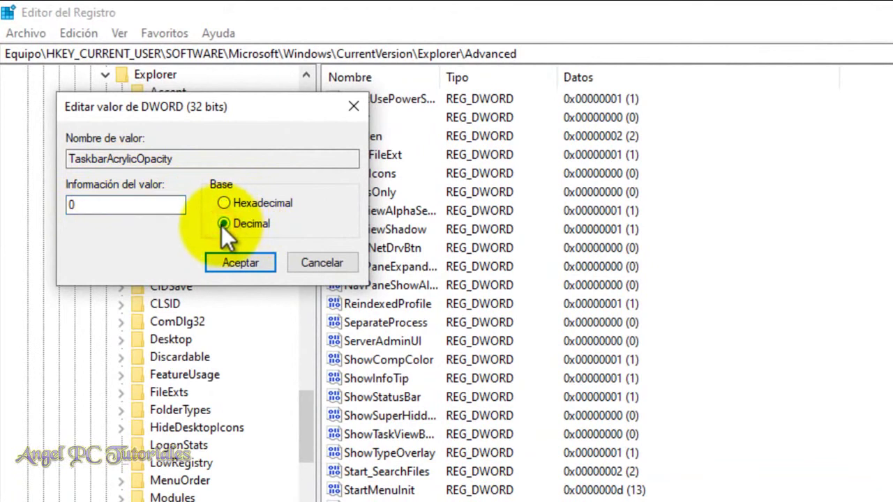
pyautogui.click(237, 262)
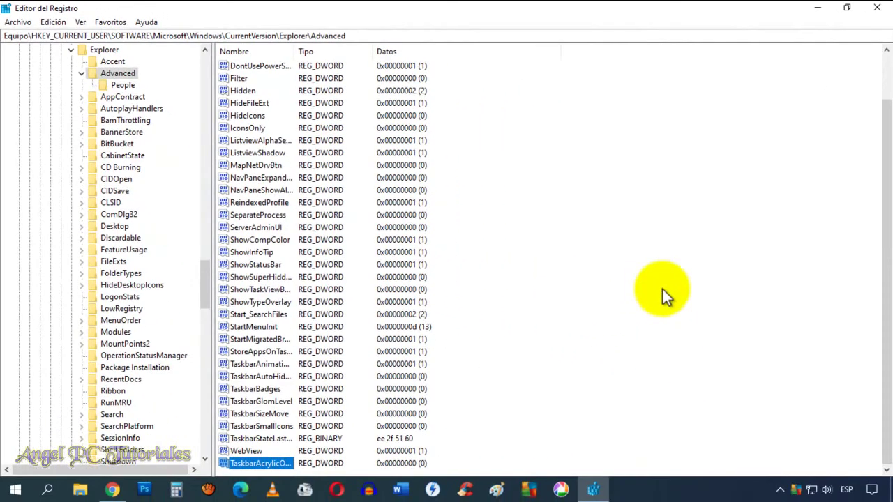
pyautogui.click(877, 9)
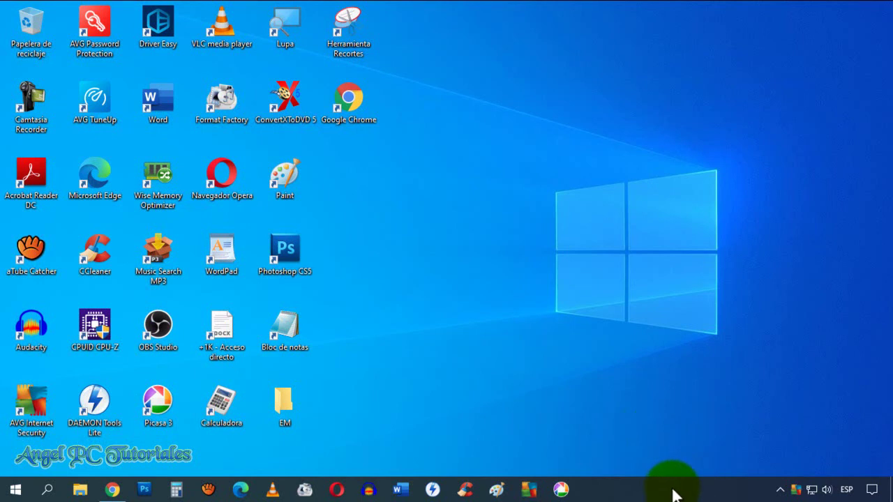
# Step: Restart the Explorador de Windows process from the Administrador de tareas, and close the Administrador de tareas
pyautogui.rightClick(742, 490)
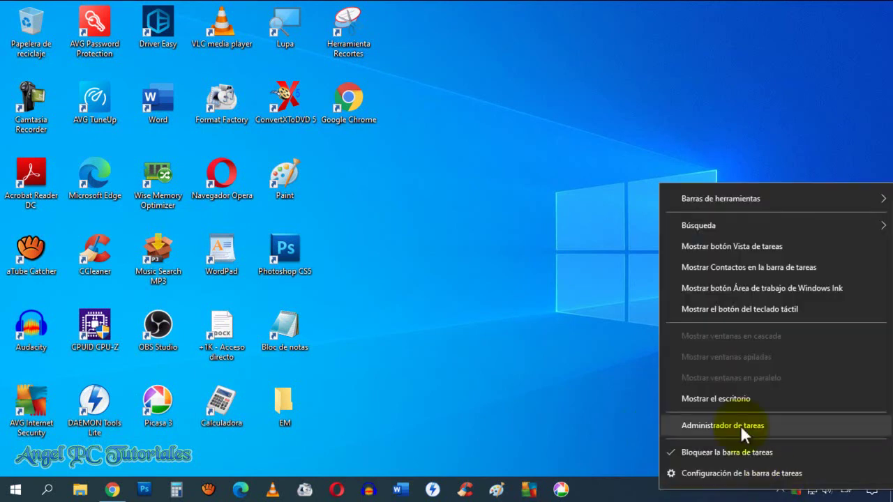
pyautogui.click(740, 425)
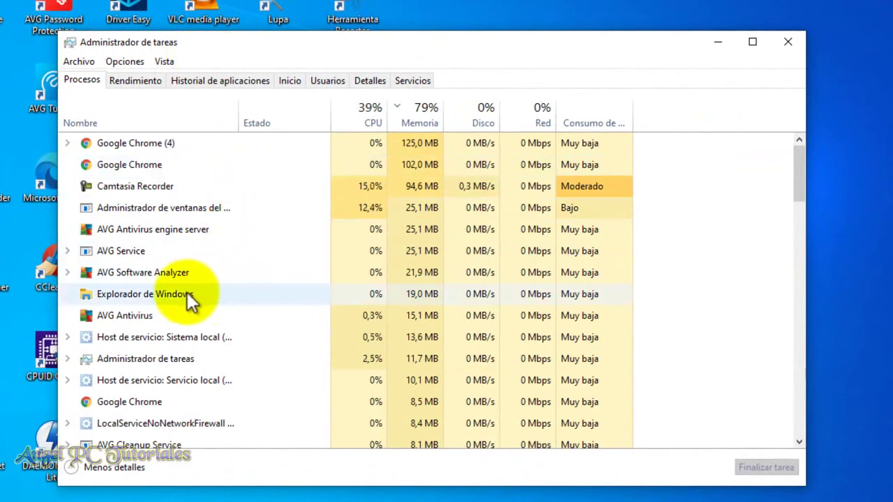
pyautogui.rightClick(148, 292)
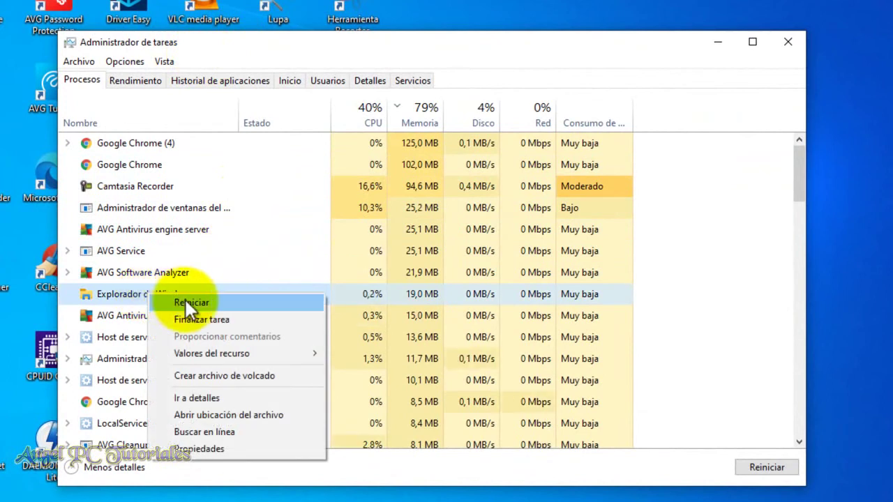
pyautogui.click(185, 300)
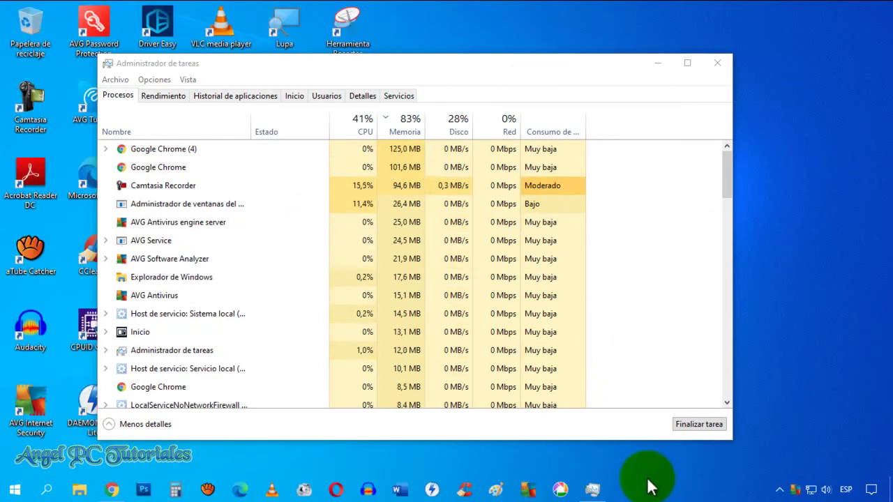
pyautogui.hotkey('alt', 'F4')
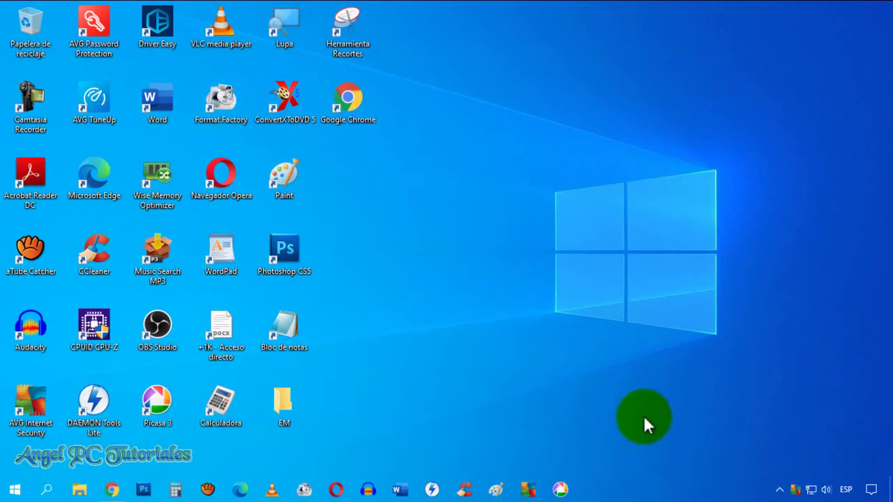
# Step: Turn Efectos de transparencia off and back on in the Colores personalization settings, and close Configuración
pyautogui.rightClick(528, 381)
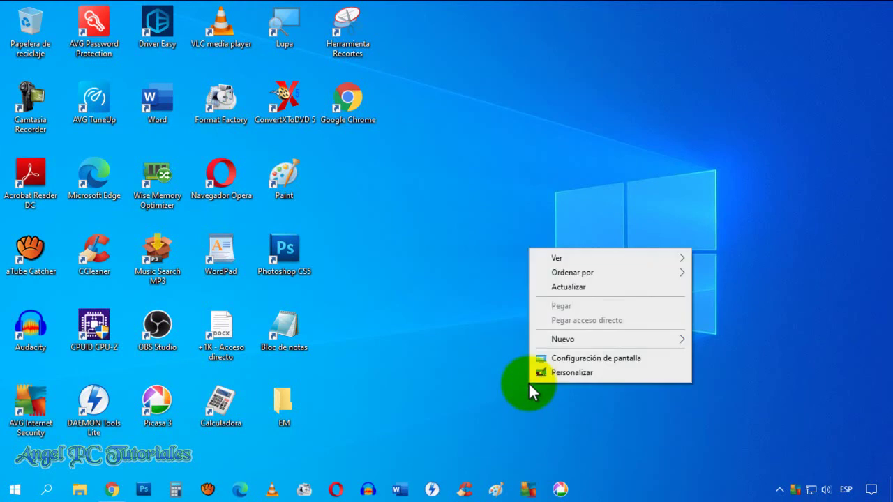
pyautogui.click(567, 371)
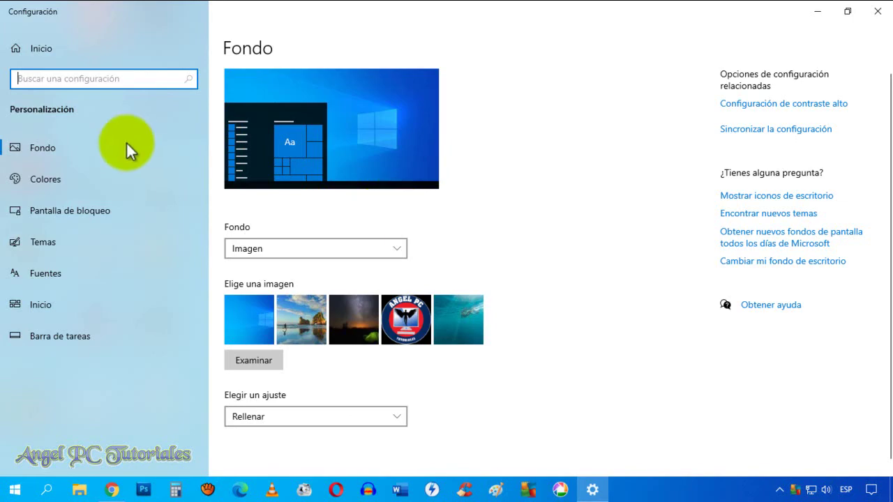
pyautogui.click(70, 176)
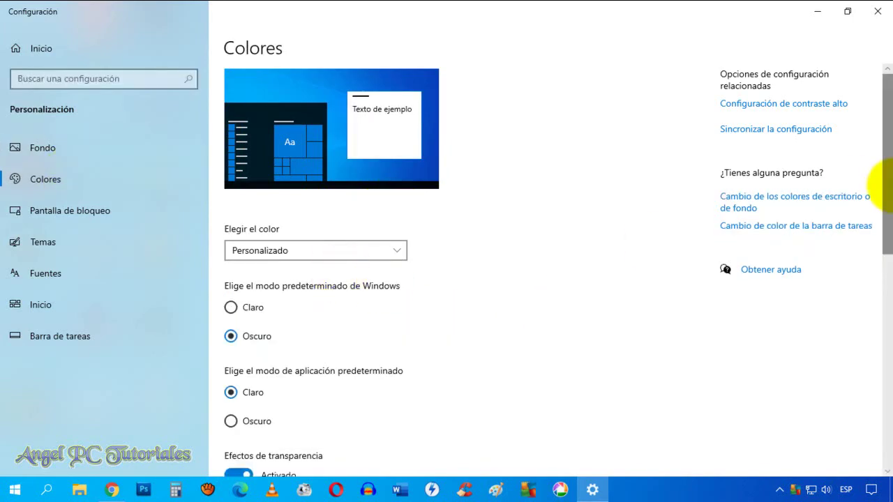
pyautogui.scroll(-3, 877, 199)
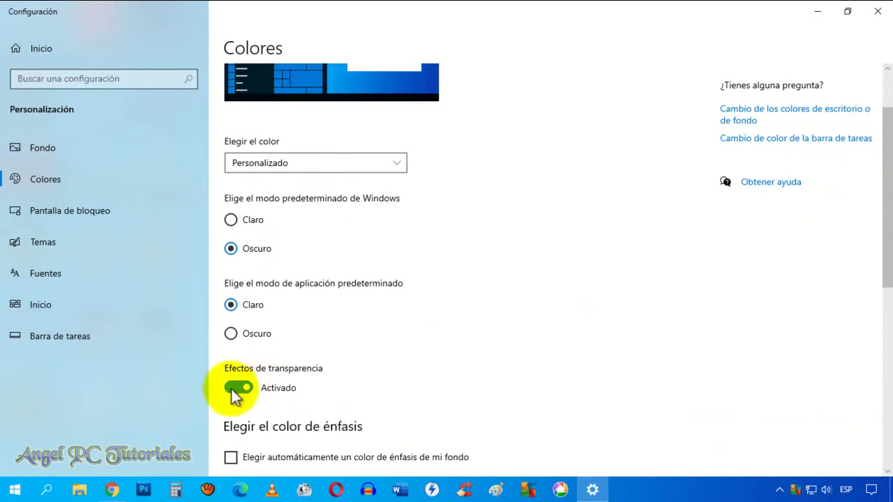
pyautogui.click(235, 391)
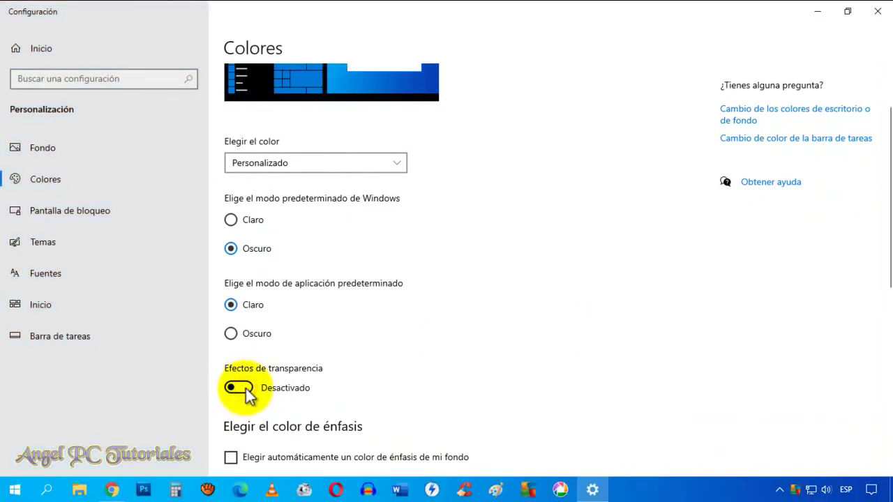
pyautogui.click(244, 389)
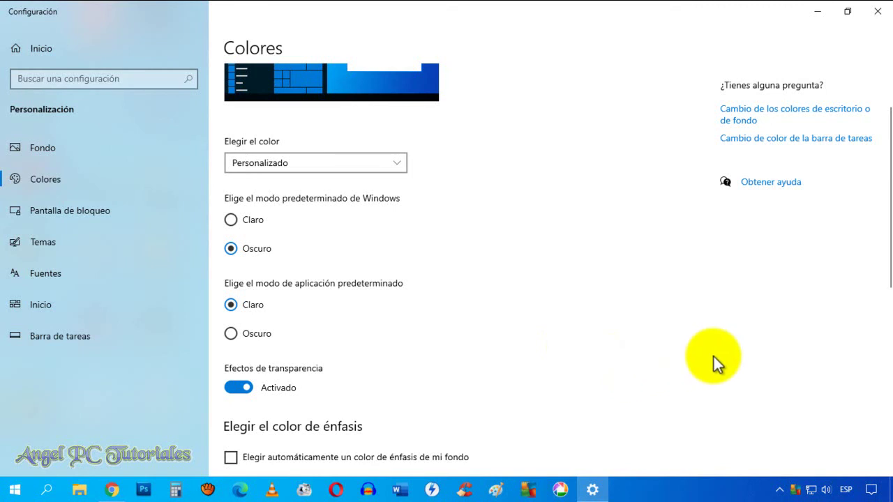
pyautogui.hotkey('alt', 'F4')
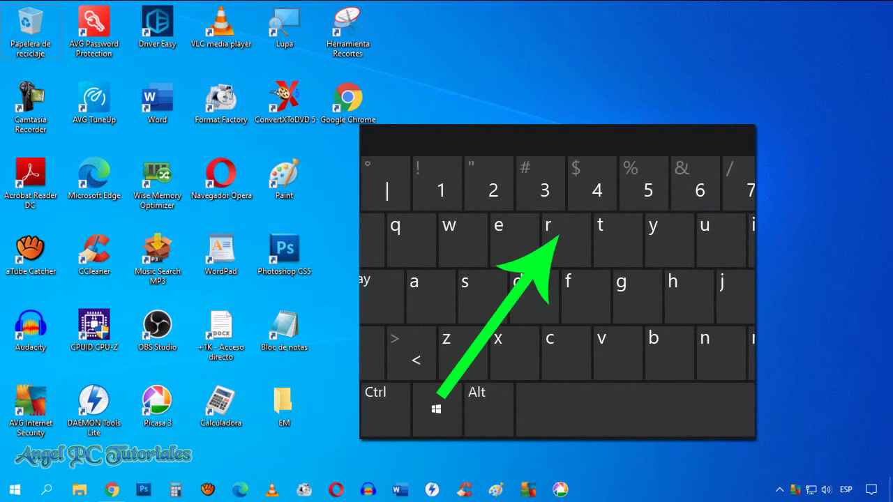
# Step: Reopen the Registry Editor by running regedit from the Ejecutar dialog
pyautogui.press('super+r')
pyautogui.click(154, 407)
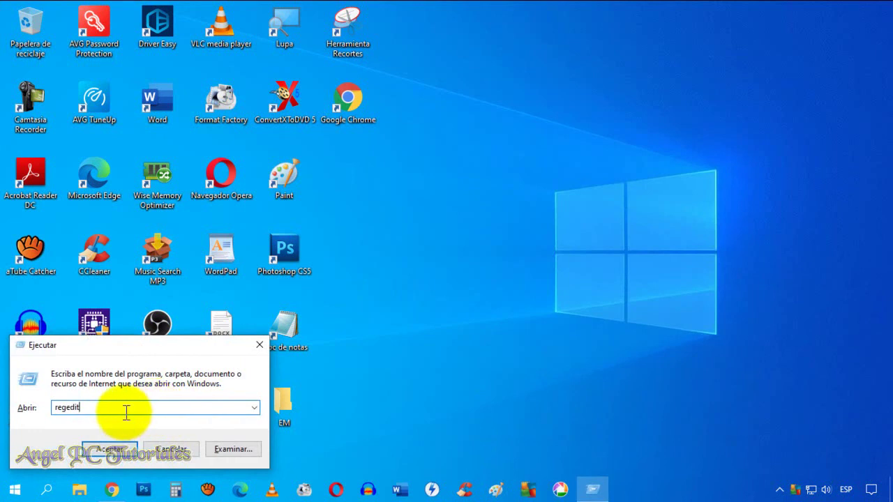
pyautogui.click(119, 448)
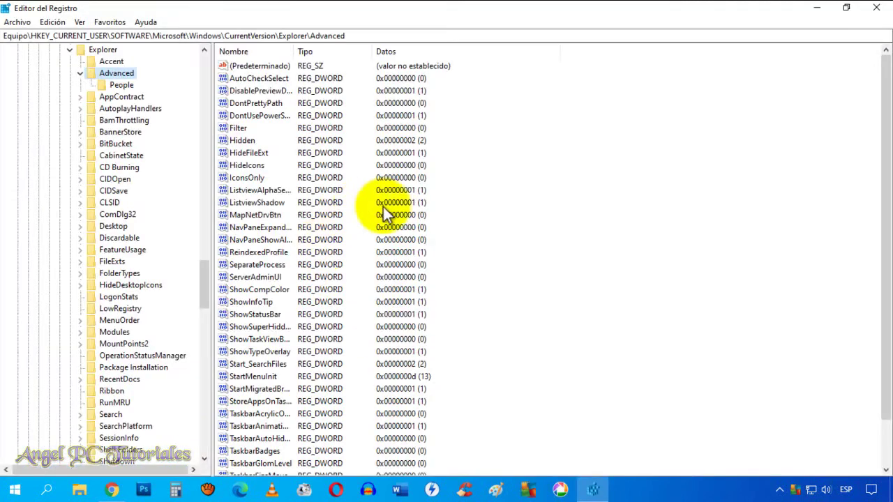
# Step: Collapse the HKEY_CURRENT_USER branch in the registry tree
pyautogui.click(202, 79)
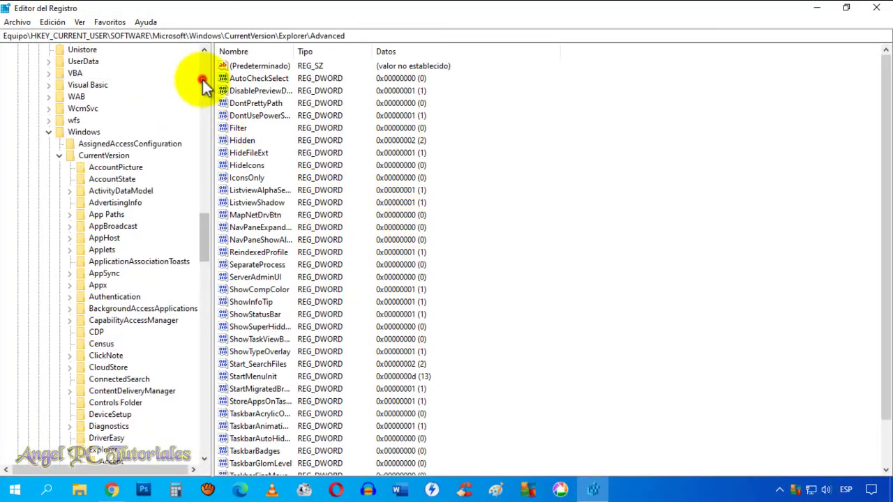
pyautogui.click(202, 80)
pyautogui.click(202, 79)
pyautogui.click(202, 78)
pyautogui.click(202, 77)
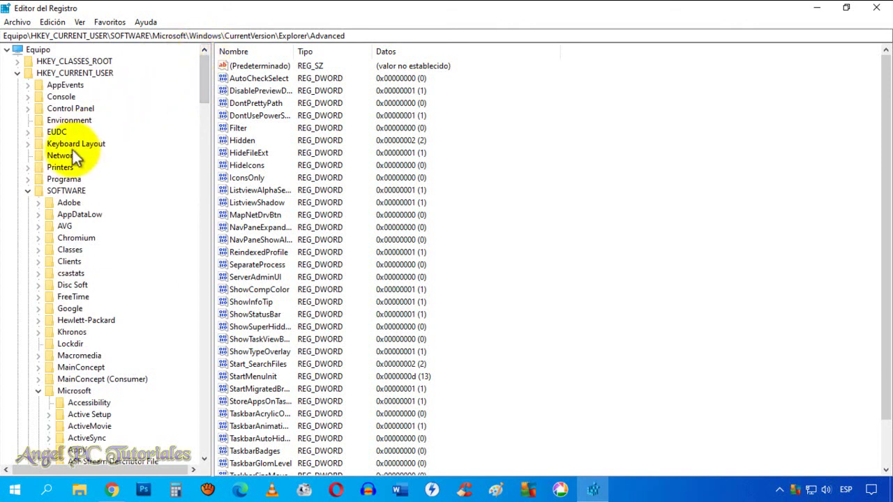
pyautogui.click(17, 74)
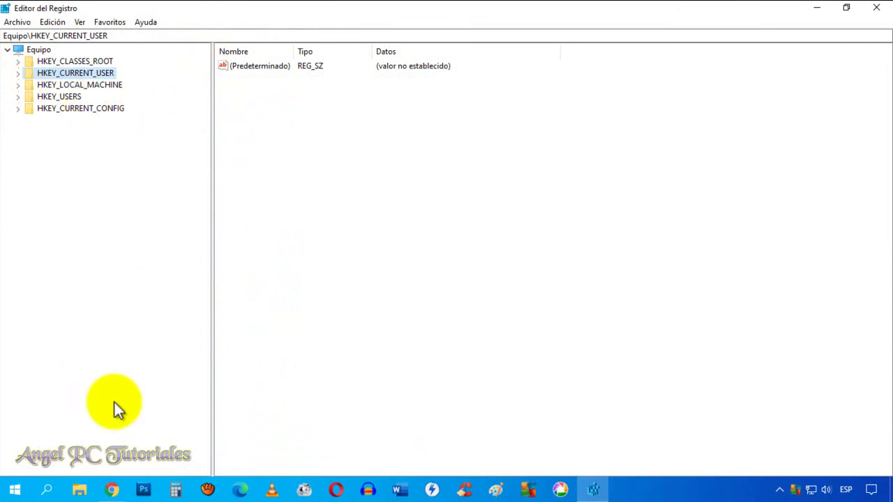
# Step: Switch to Chrome, copy the Explorer\Advanced registry path from the YouTube video description, and return to the Registry Editor
pyautogui.click(111, 489)
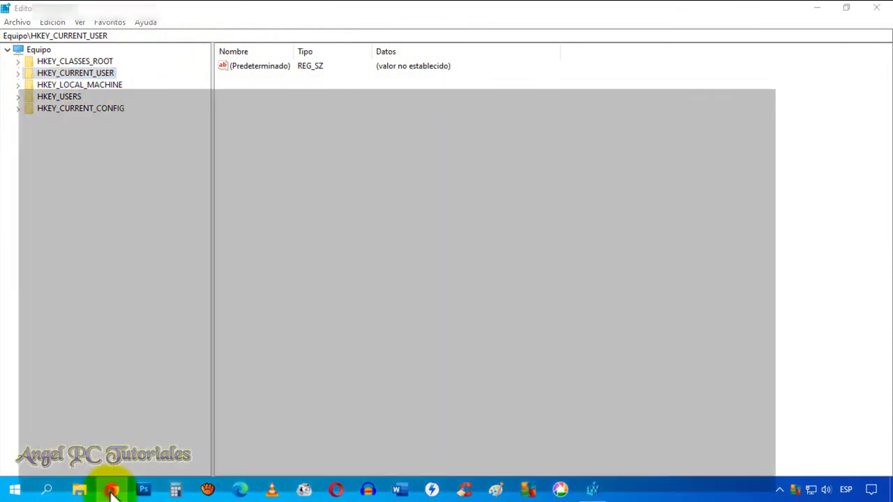
pyautogui.tripleClick(287, 202)
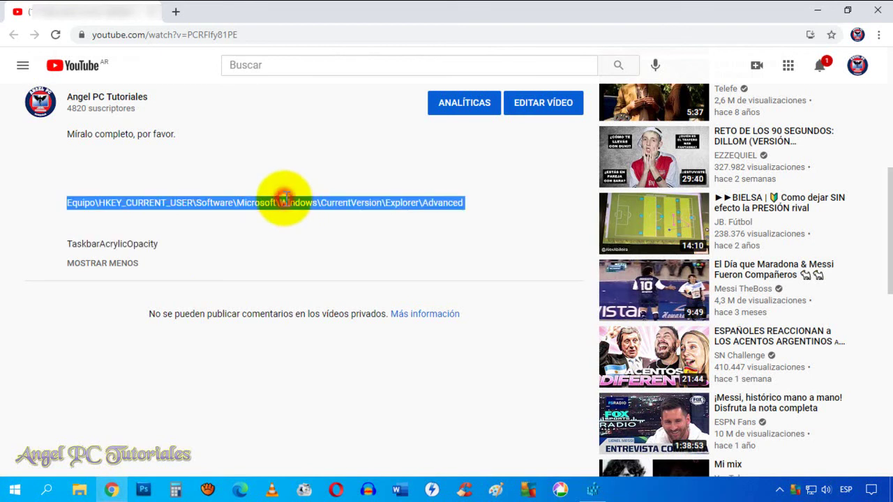
pyautogui.rightClick(286, 201)
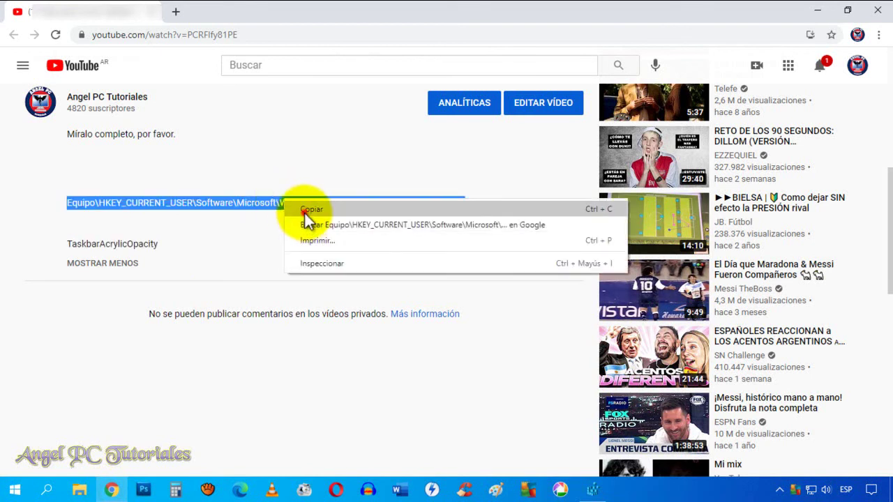
pyautogui.click(304, 213)
pyautogui.click(593, 489)
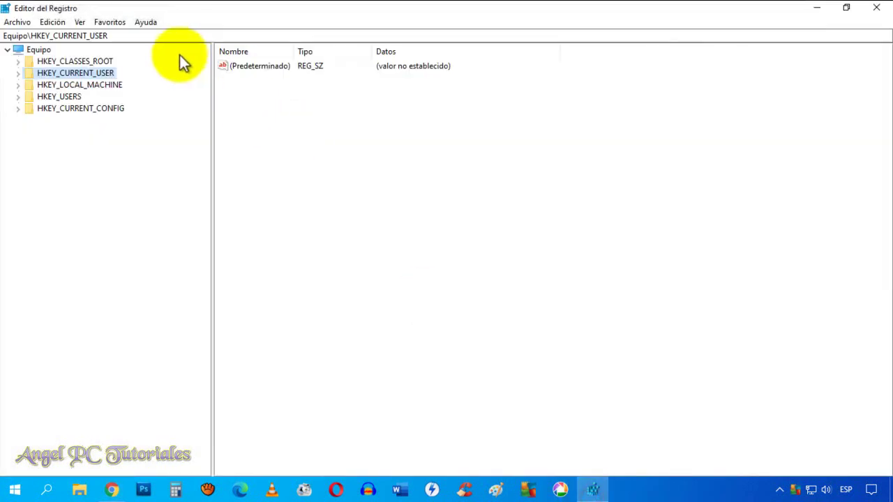
# Step: Replace the address path with the copied Equipo\HKEY_CURRENT_USER\Software\Microsoft\Windows\CurrentVersion\Explorer\Advanced and go to that key
pyautogui.click(143, 35)
pyautogui.doubleClick(143, 35)
pyautogui.click(144, 35)
pyautogui.moveTo(143, 35); pyautogui.dragTo(4, 38)
pyautogui.press('BackSpace')
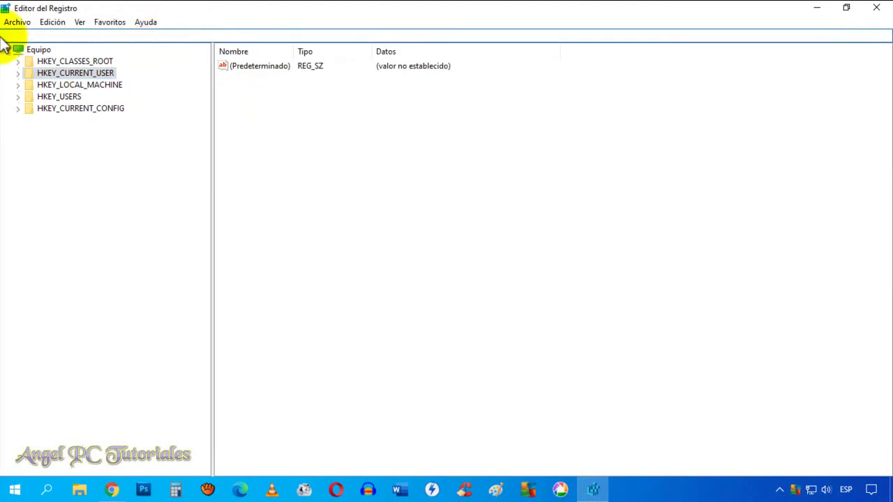
pyautogui.rightClick(11, 37)
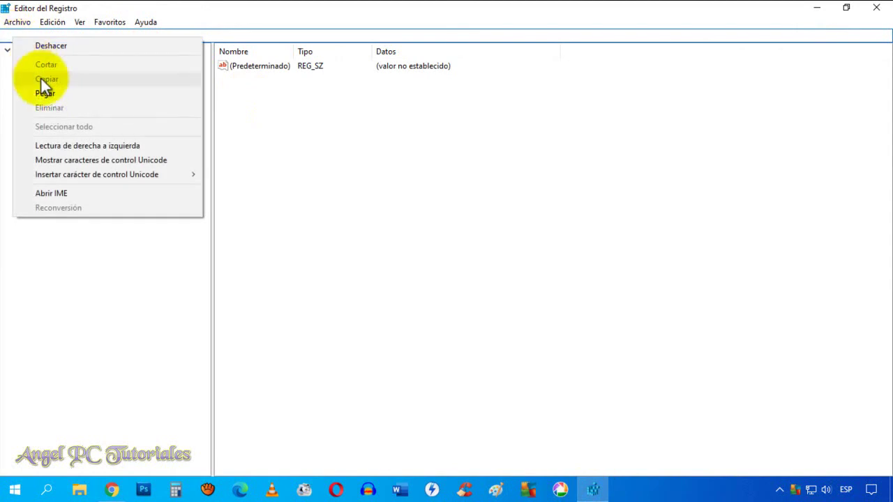
pyautogui.click(49, 94)
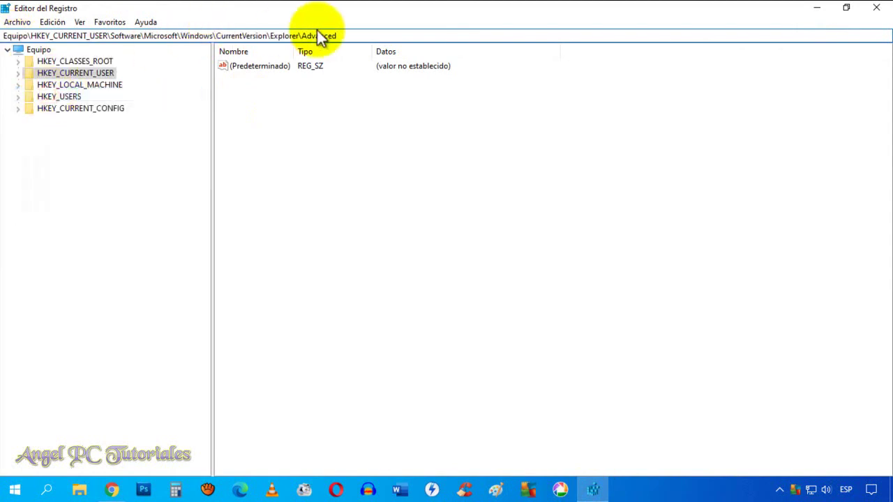
pyautogui.press('Return')
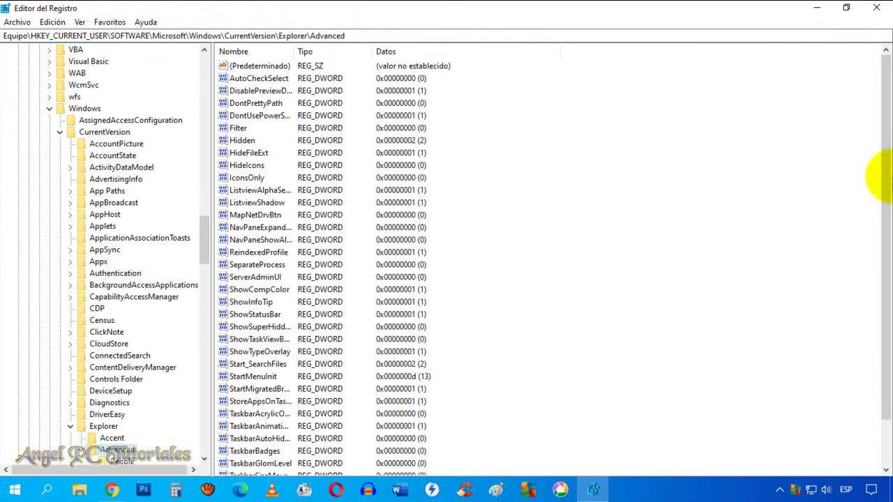
# Step: Delete the TaskbarAcrylicOpacity DWORD value from the Advanced key and confirm the deletion
pyautogui.moveTo(888, 174); pyautogui.dragTo(795, 370)
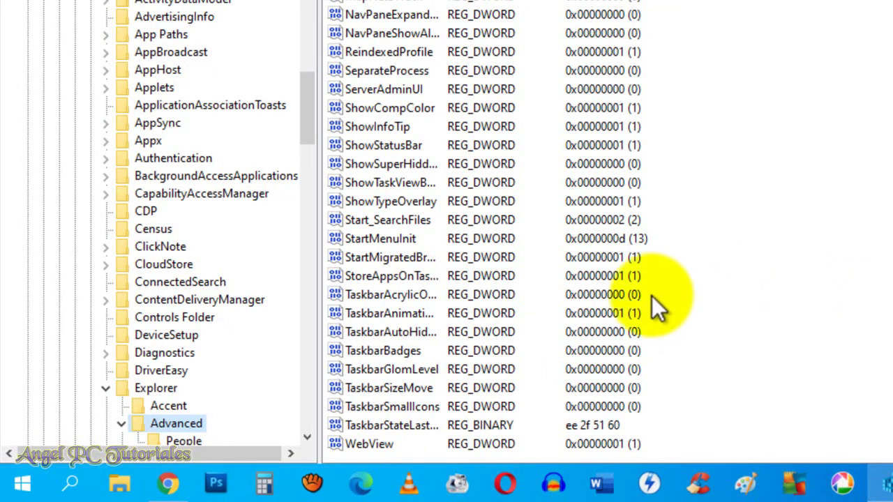
pyautogui.rightClick(405, 294)
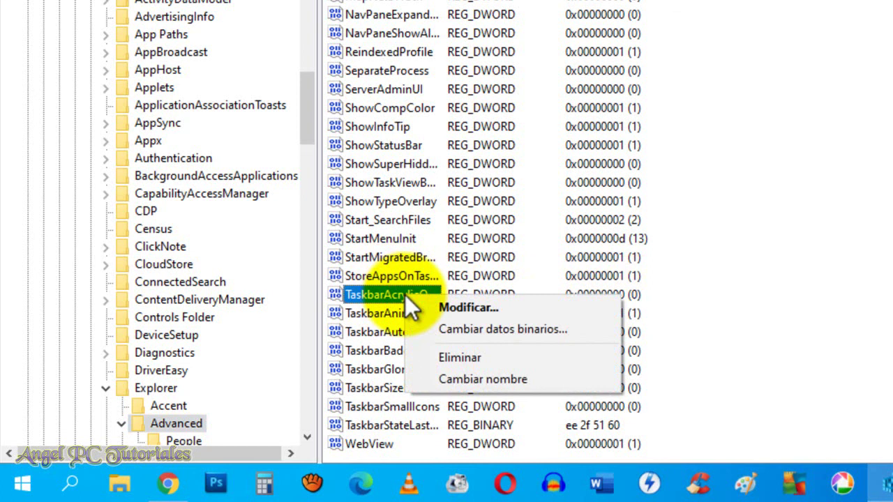
pyautogui.click(838, 277)
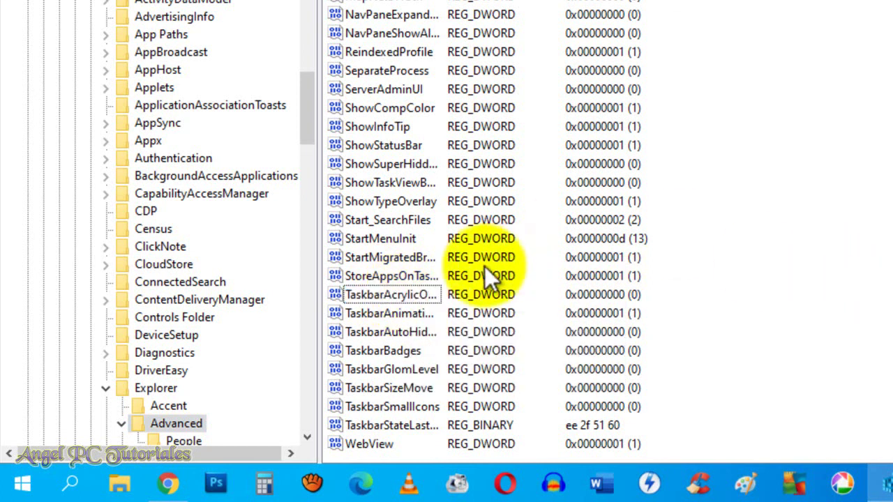
pyautogui.rightClick(385, 295)
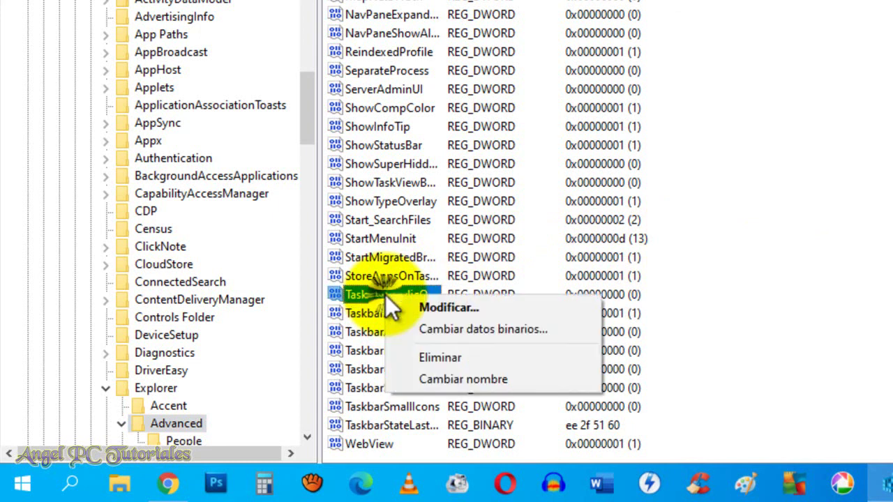
pyautogui.click(488, 357)
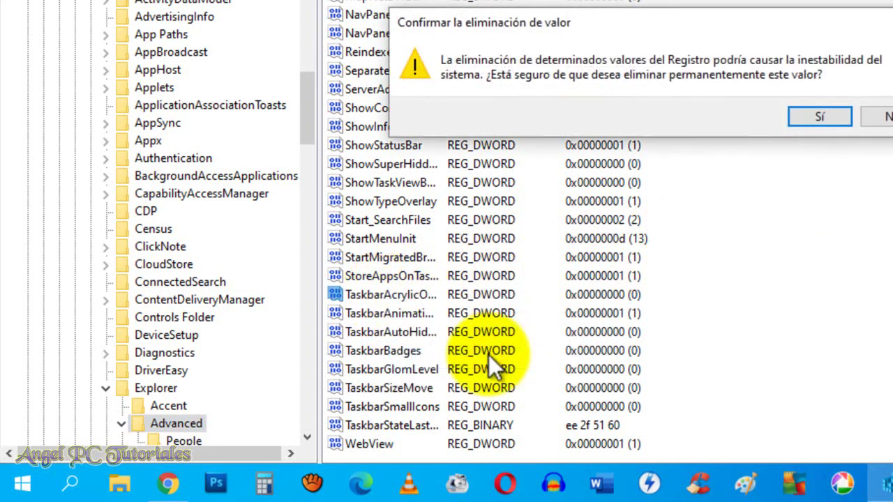
pyautogui.click(809, 114)
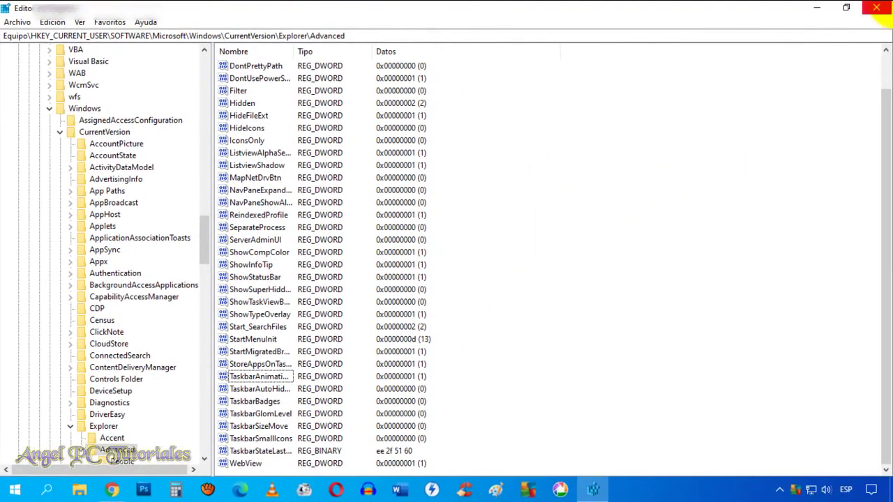
# Step: Close the Registry Editor and minimize the Chrome window to show the desktop
pyautogui.click(879, 7)
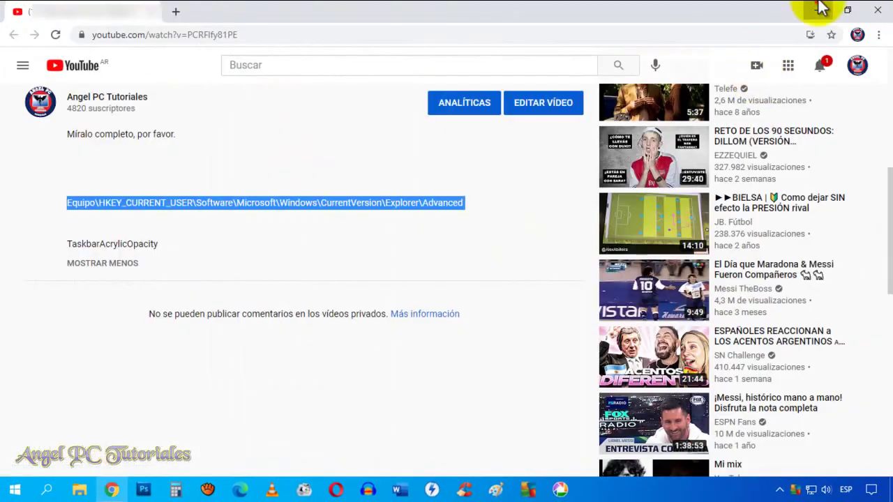
pyautogui.click(817, 9)
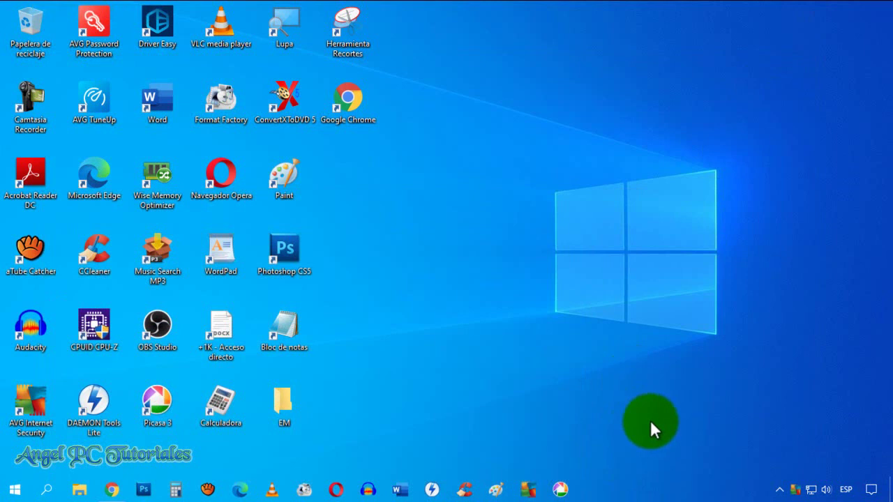
# Step: Open the Administrador de tareas from the taskbar, restart the Explorador de Windows process, and close the Administrador de tareas
pyautogui.rightClick(660, 495)
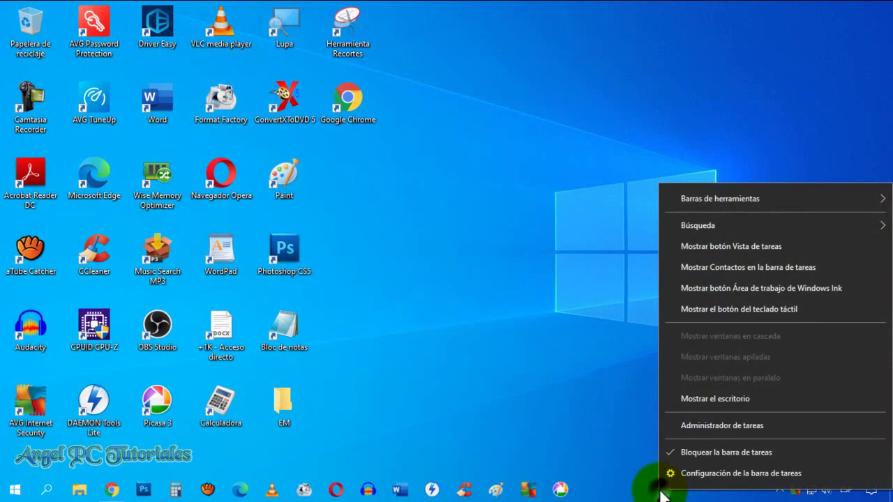
pyautogui.click(707, 427)
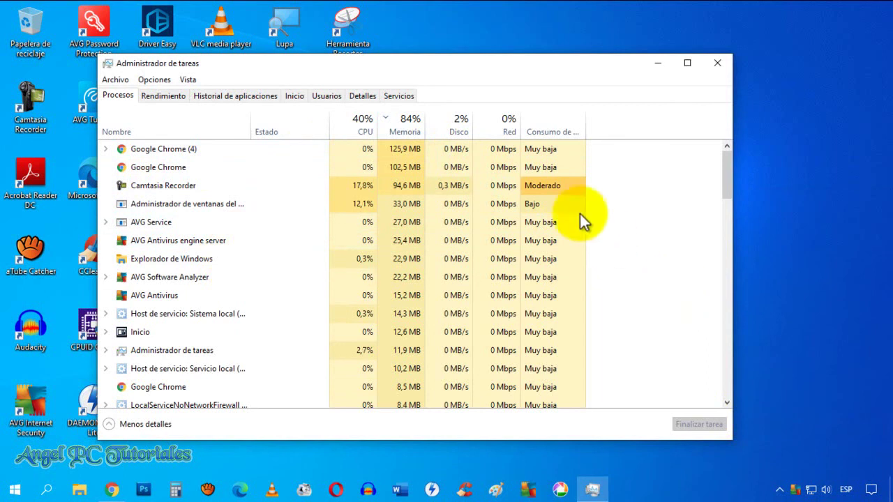
pyautogui.rightClick(184, 256)
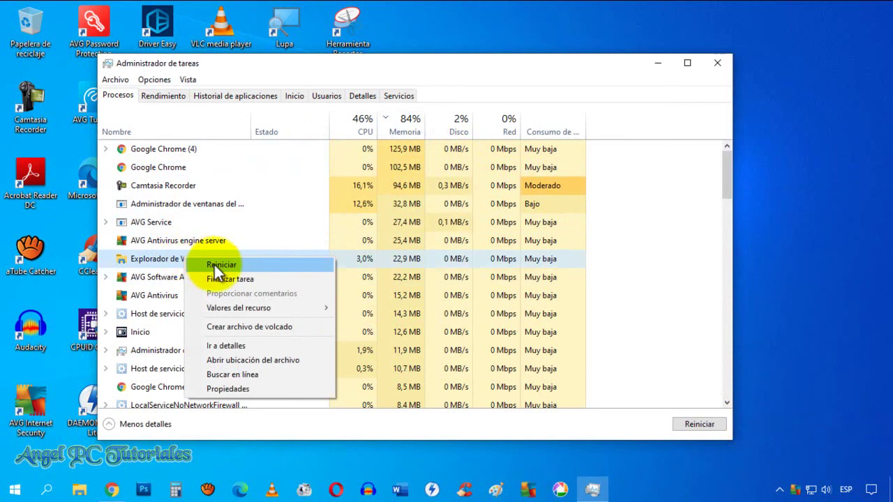
pyautogui.click(214, 264)
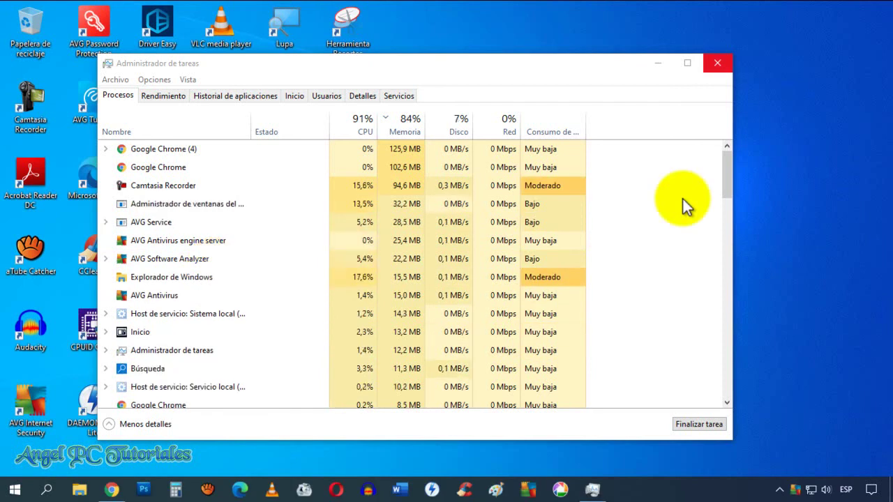
pyautogui.hotkey('alt', 'F4')
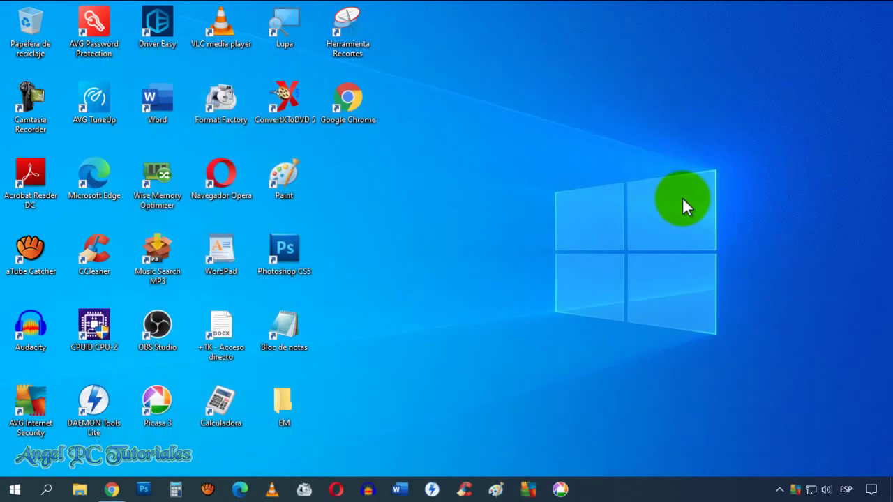